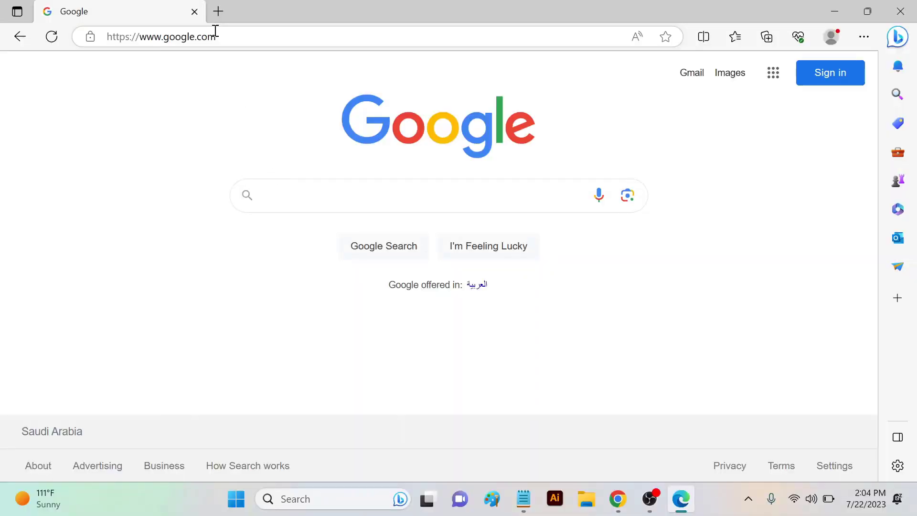
- Load the Payoneer home page by entering payoneer.com in Edge's address bar
{"action": "left_click", "coordinate": [215, 30]}
{"action": "type", "text": "payone"}
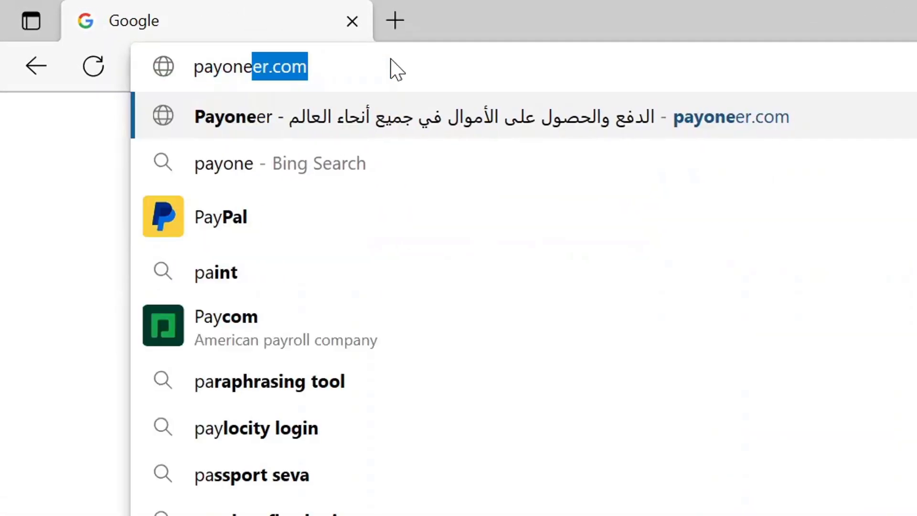
{"action": "type", "text": "er.com"}
{"action": "key", "text": "Return"}
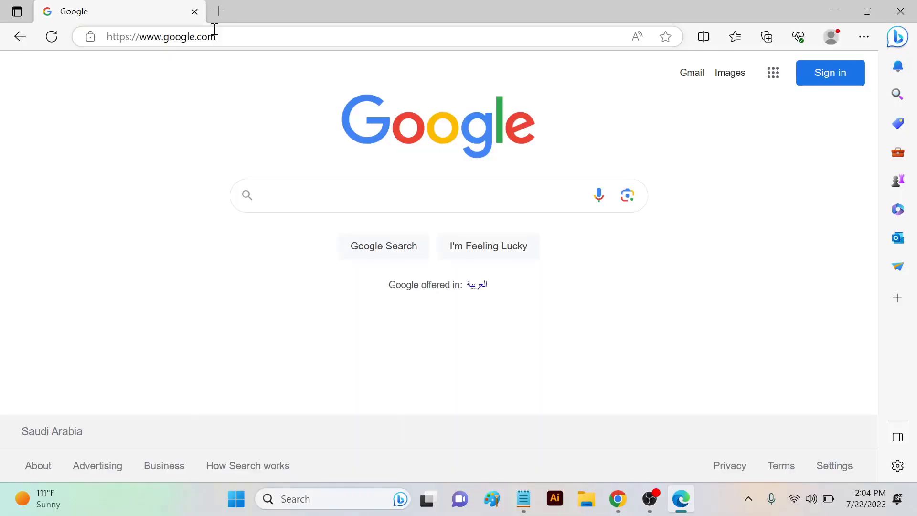
{"action": "left_click", "coordinate": [214, 30]}
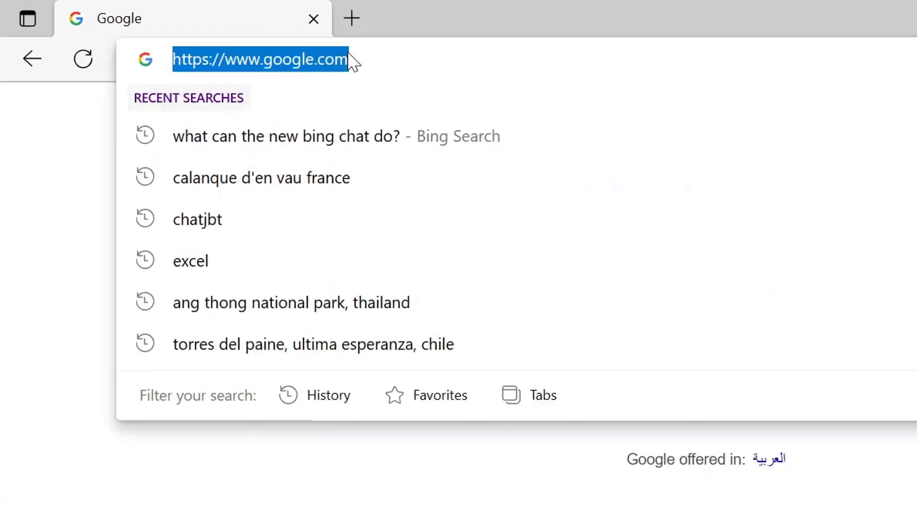
{"action": "type", "text": "payoneer.com"}
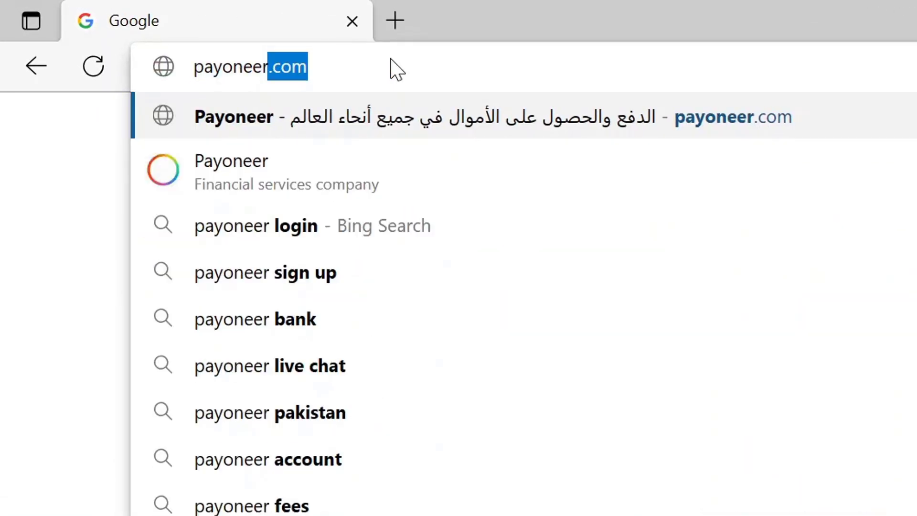
{"action": "key", "text": "Return"}
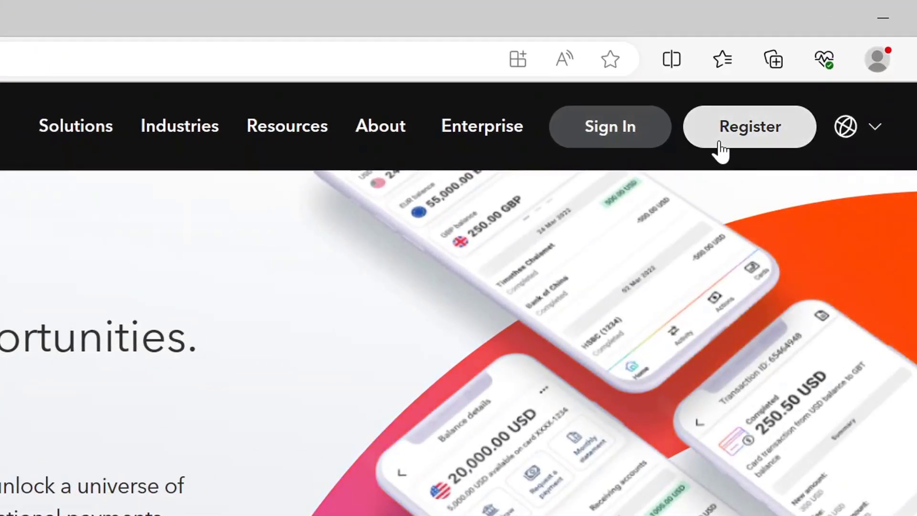
- Describe yourself as an Individual aiming to 'Get the full power of Payoneer' to get a recommendation
{"action": "left_click", "coordinate": [721, 151]}
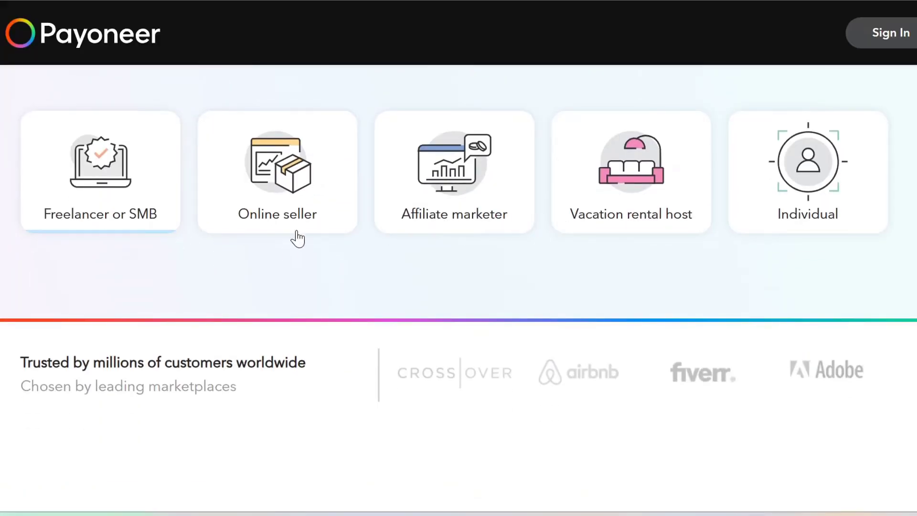
{"action": "left_click", "coordinate": [444, 216]}
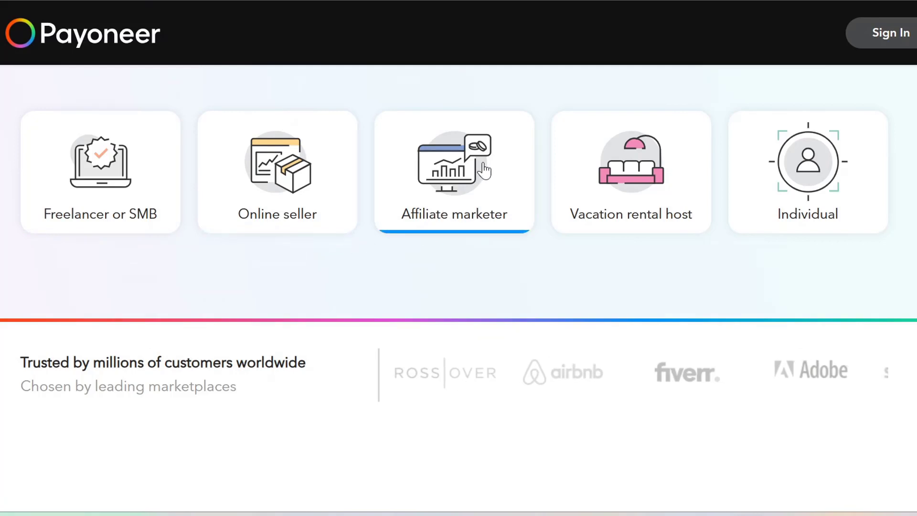
{"action": "left_click", "coordinate": [806, 172]}
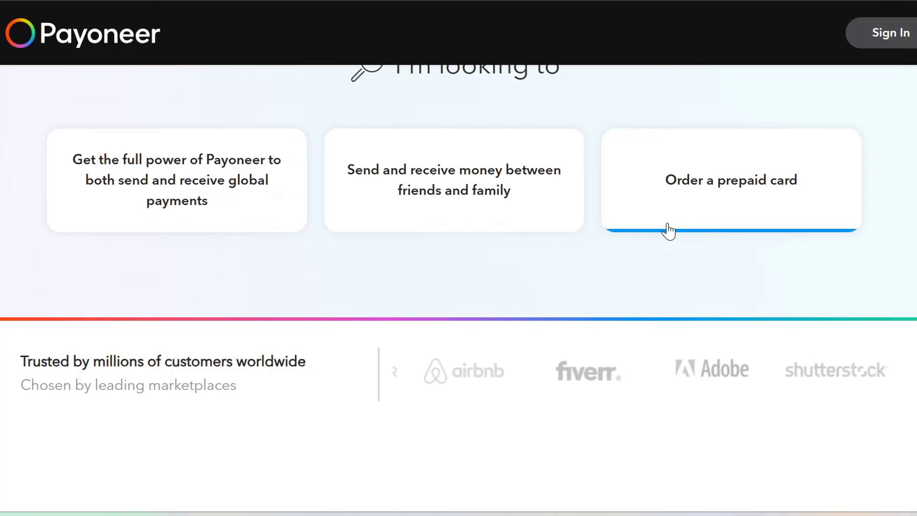
{"action": "scroll", "coordinate": [602, 276], "scroll_direction": "up", "scroll_amount": 2}
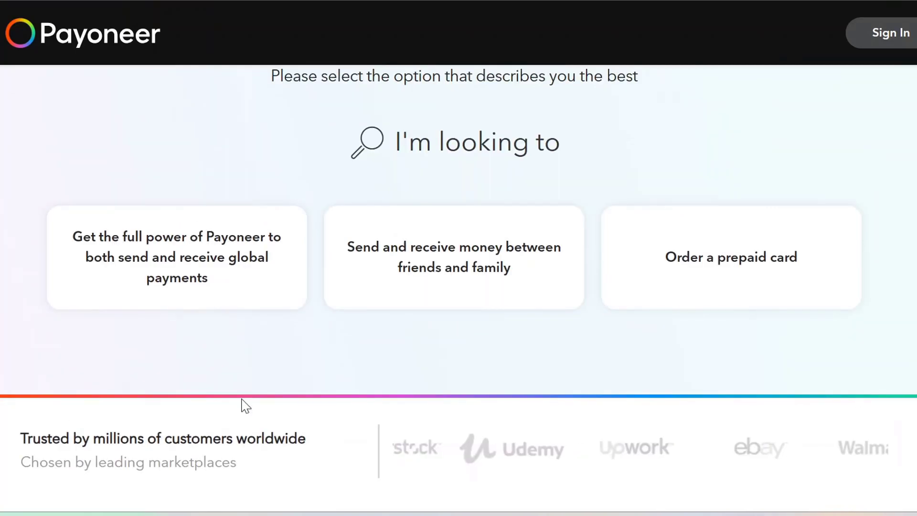
{"action": "left_click", "coordinate": [179, 277]}
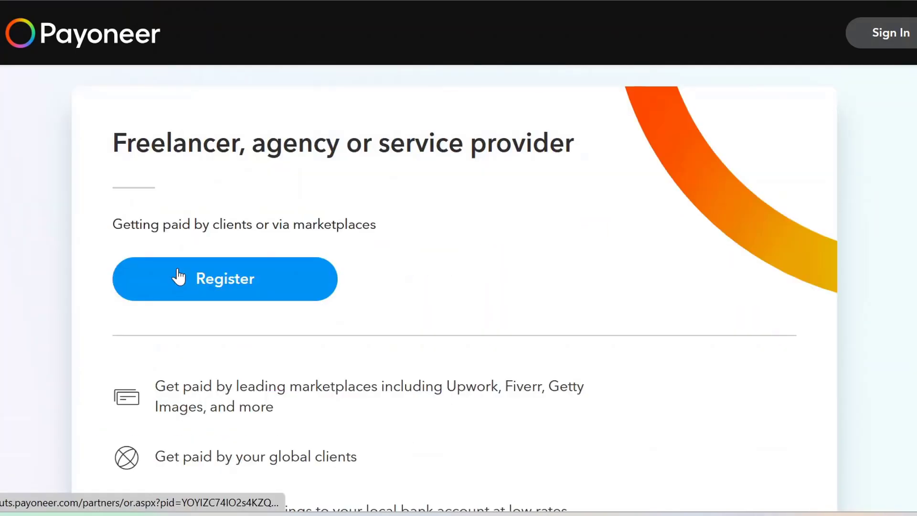
- Review the Freelancer account benefits: marketplace payments, global clients, withdrawals, ATM use, paying suppliers
{"action": "scroll", "coordinate": [610, 275], "scroll_direction": "down", "scroll_amount": 8}
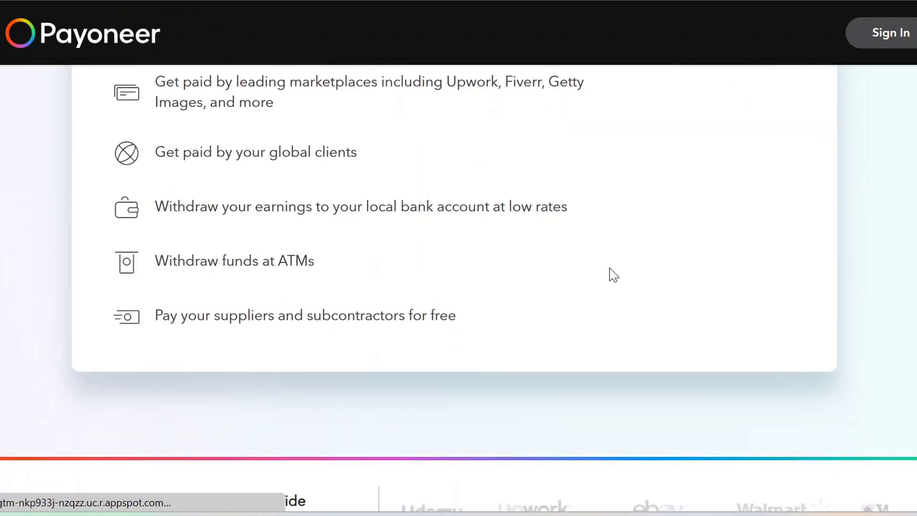
{"action": "scroll", "coordinate": [612, 287], "scroll_direction": "up", "scroll_amount": 6}
{"action": "scroll", "coordinate": [323, 310], "scroll_direction": "down", "scroll_amount": 1}
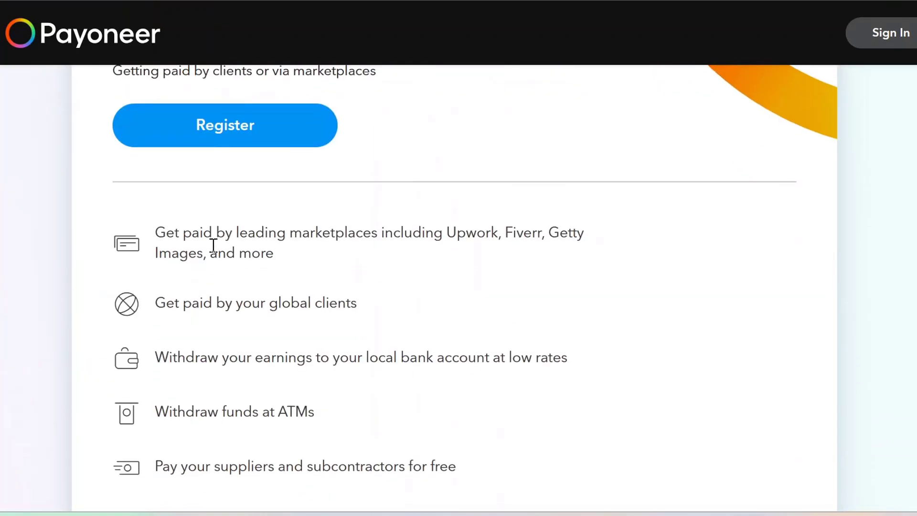
{"action": "left_click_drag", "start_coordinate": [277, 233], "coordinate": [467, 243]}
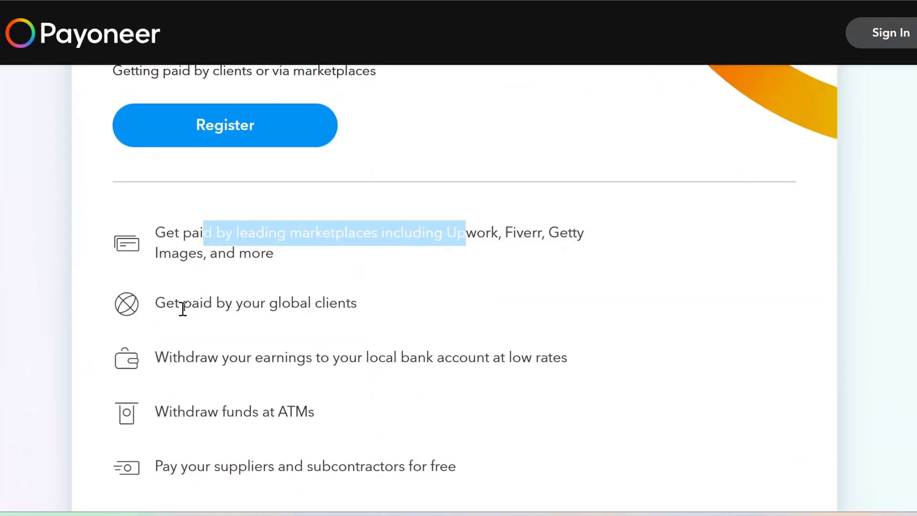
{"action": "left_click_drag", "start_coordinate": [165, 302], "coordinate": [368, 307]}
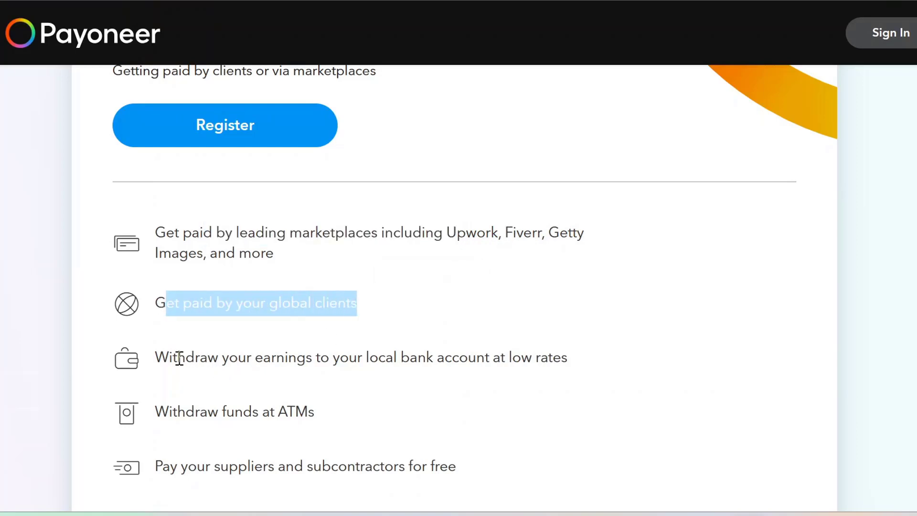
{"action": "left_click_drag", "start_coordinate": [172, 357], "coordinate": [521, 359]}
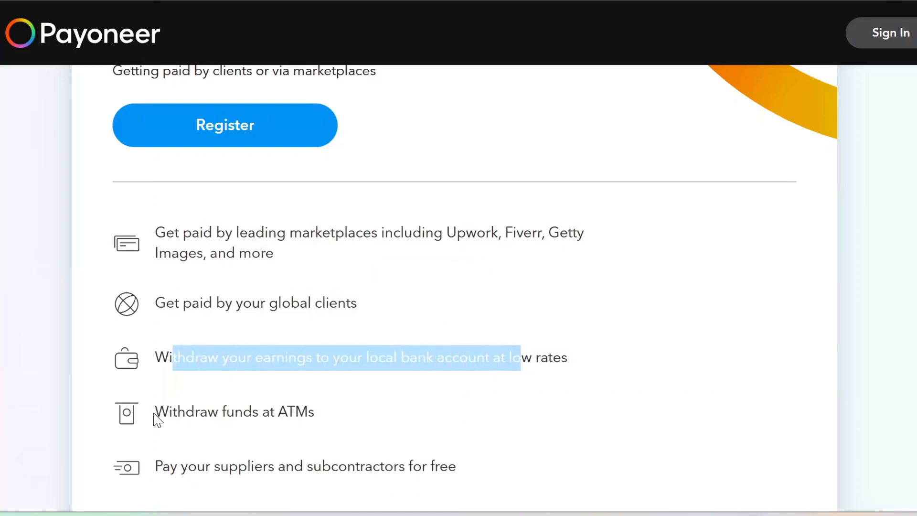
{"action": "left_click_drag", "start_coordinate": [155, 414], "coordinate": [338, 417]}
{"action": "left_click_drag", "start_coordinate": [181, 466], "coordinate": [536, 464]}
{"action": "scroll", "coordinate": [404, 431], "scroll_direction": "up", "scroll_amount": 5}
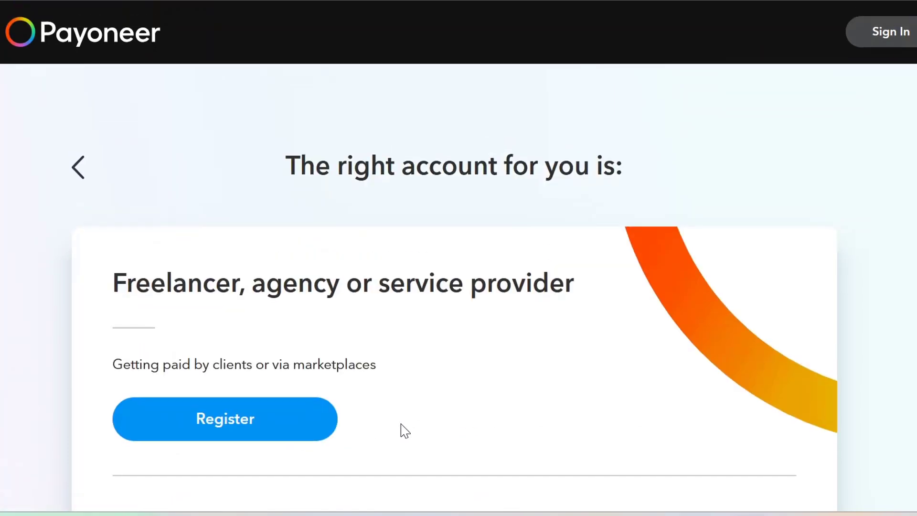
- Start the freelancer registration and switch the sign-up page to English
{"action": "left_click", "coordinate": [288, 436]}
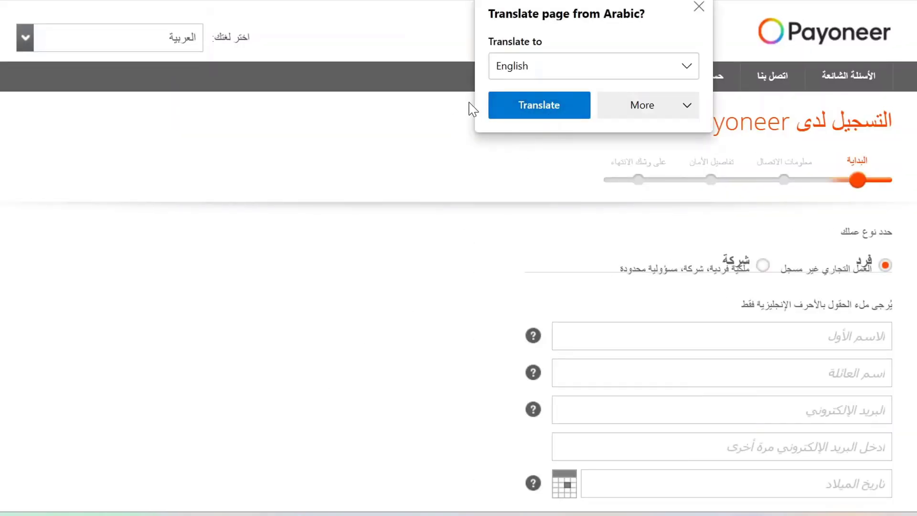
{"action": "left_click", "coordinate": [699, 7]}
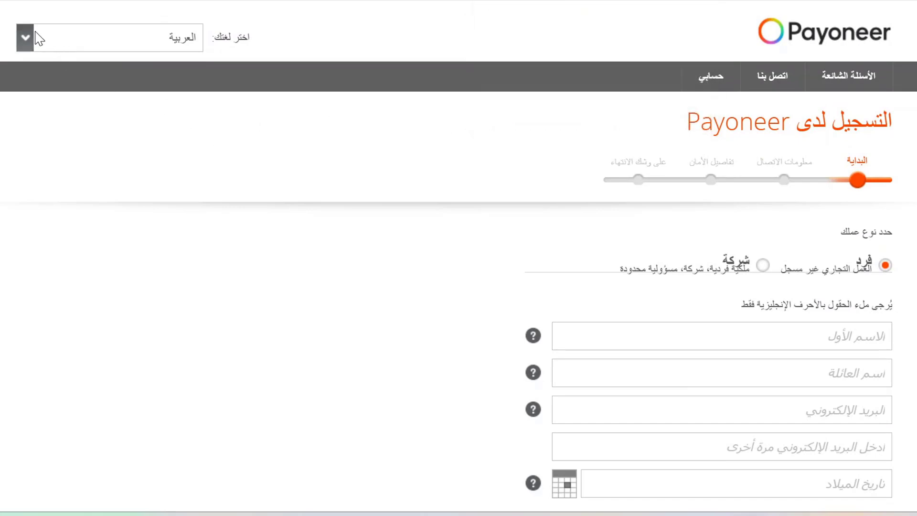
{"action": "left_click", "coordinate": [21, 37]}
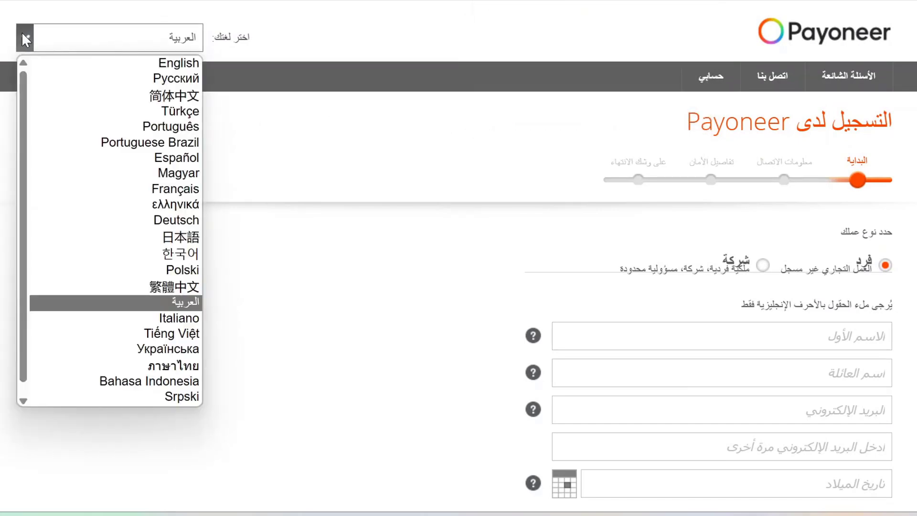
{"action": "left_click", "coordinate": [128, 71]}
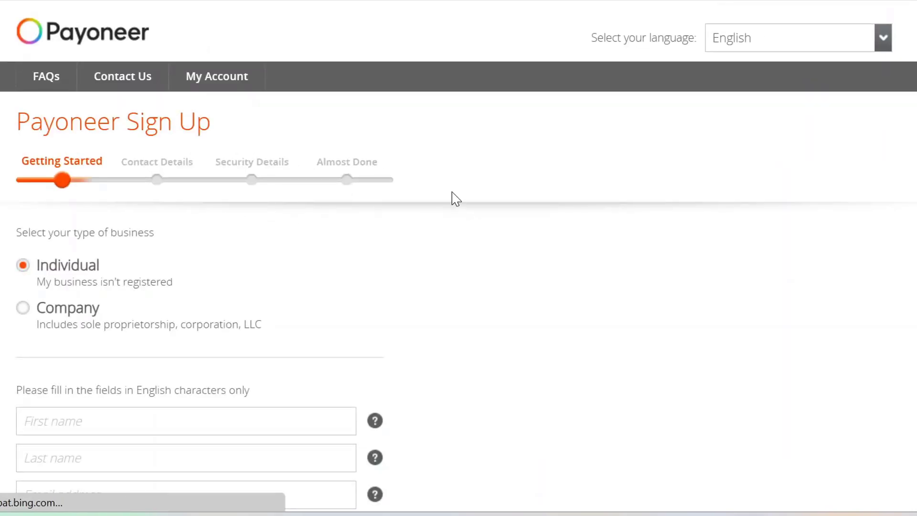
{"action": "scroll", "coordinate": [456, 199], "scroll_direction": "down", "scroll_amount": 2}
{"action": "scroll", "coordinate": [451, 196], "scroll_direction": "up", "scroll_amount": 2}
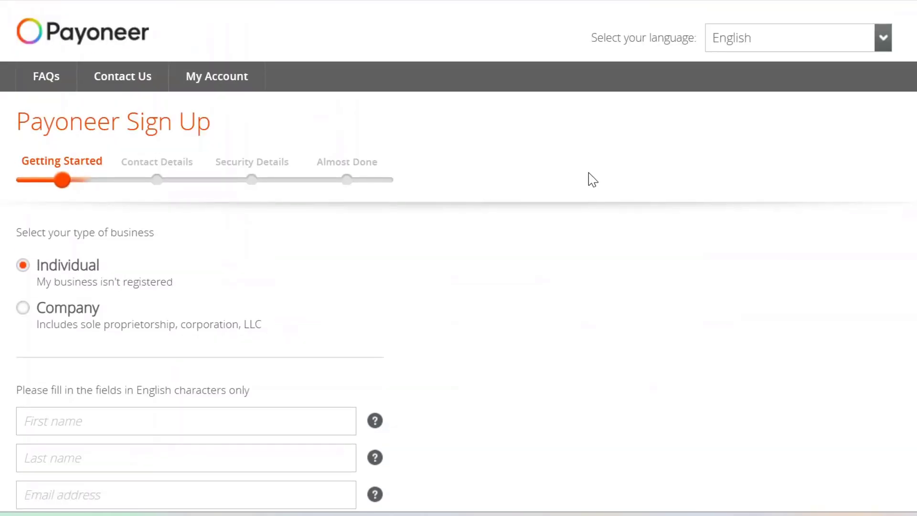
{"action": "scroll", "coordinate": [590, 178], "scroll_direction": "down", "scroll_amount": 4}
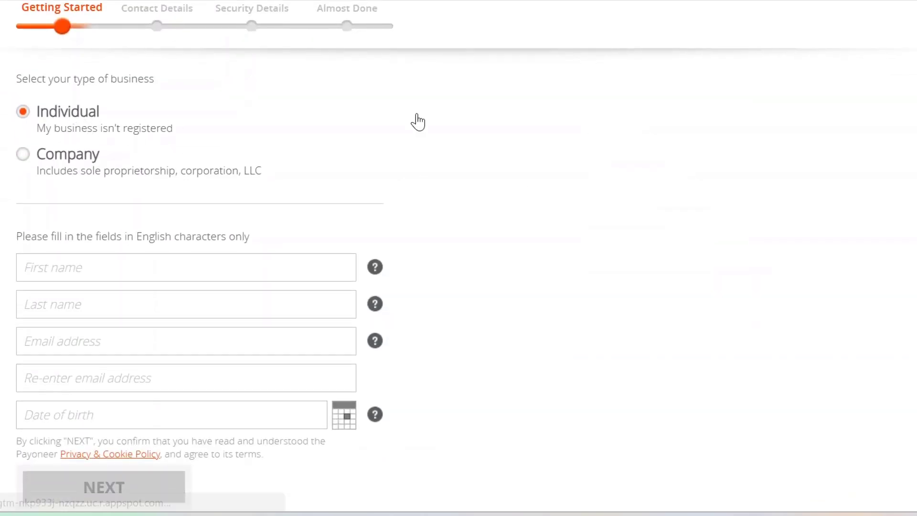
{"action": "scroll", "coordinate": [480, 158], "scroll_direction": "down", "scroll_amount": 3}
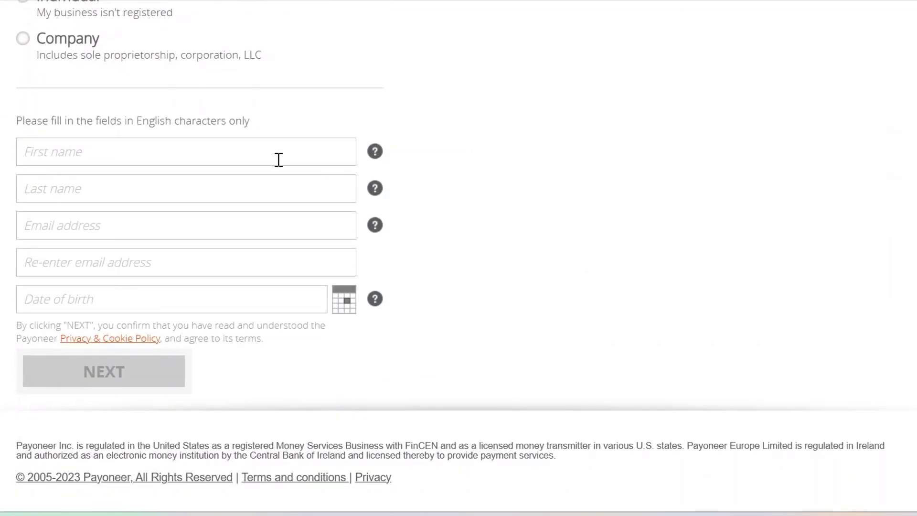
{"action": "left_click", "coordinate": [150, 154]}
{"action": "key", "text": "Tab"}
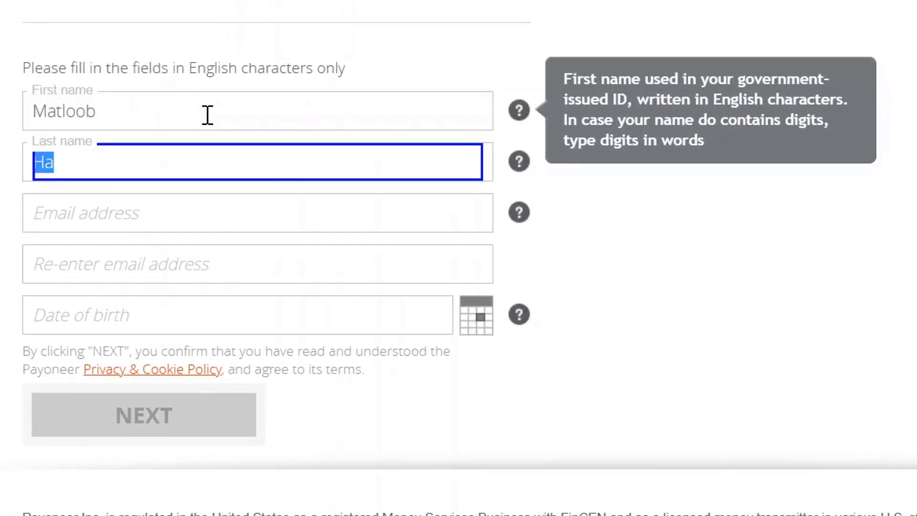
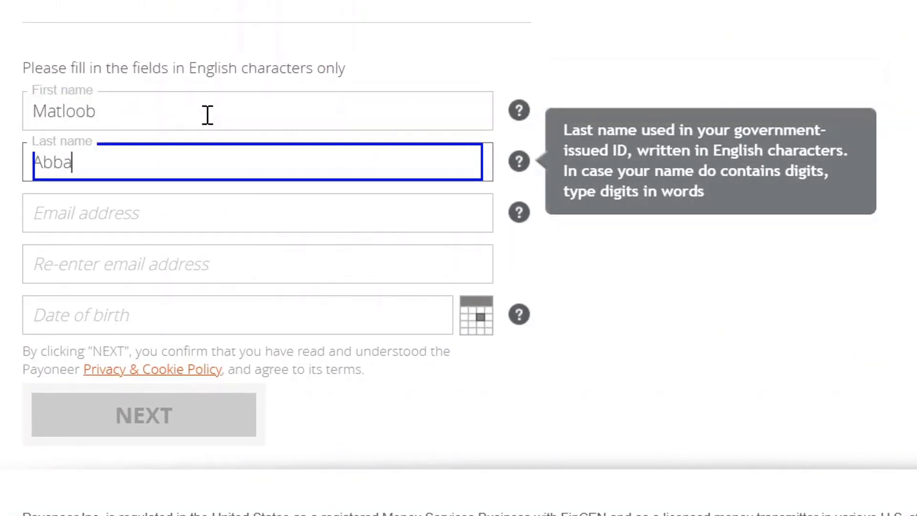
{"action": "key", "text": "Tab"}
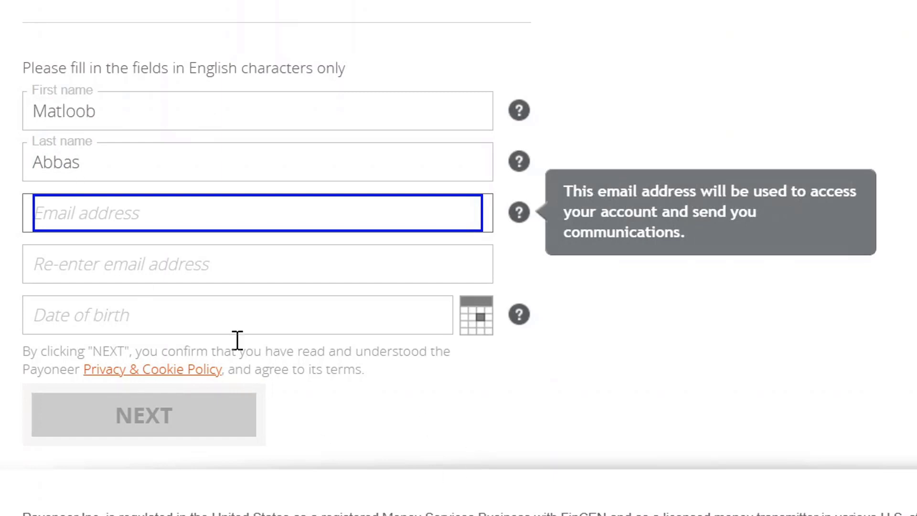
{"action": "key", "text": "ctrl+v"}
{"action": "left_click", "coordinate": [169, 287]}
{"action": "key", "text": "ctrl+v"}
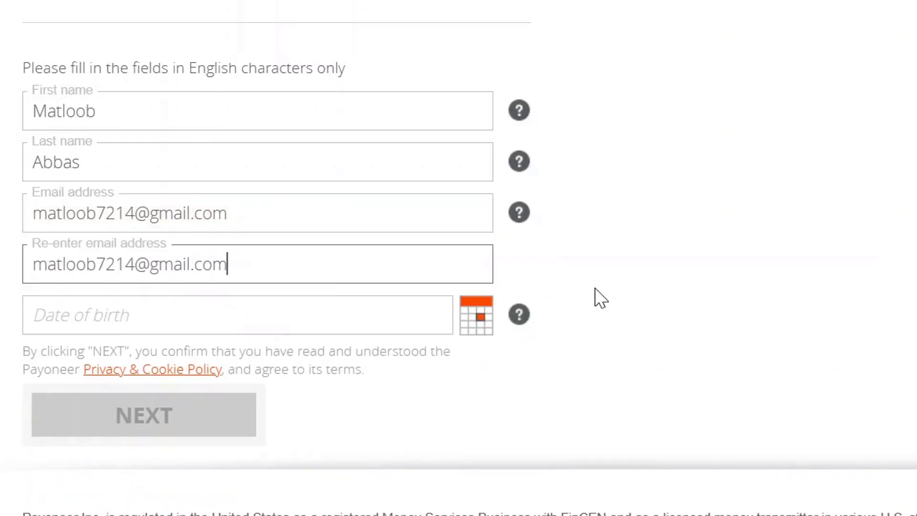
{"action": "left_click", "coordinate": [636, 289]}
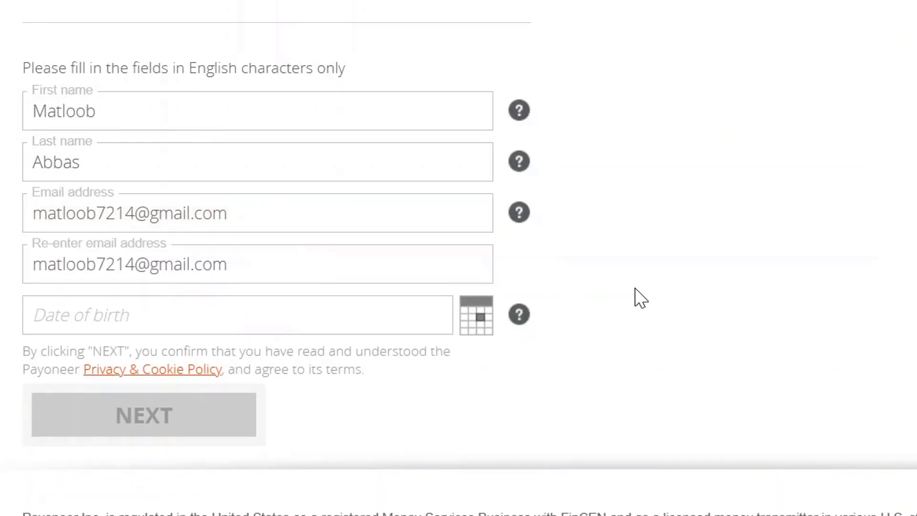
{"action": "left_click", "coordinate": [294, 313]}
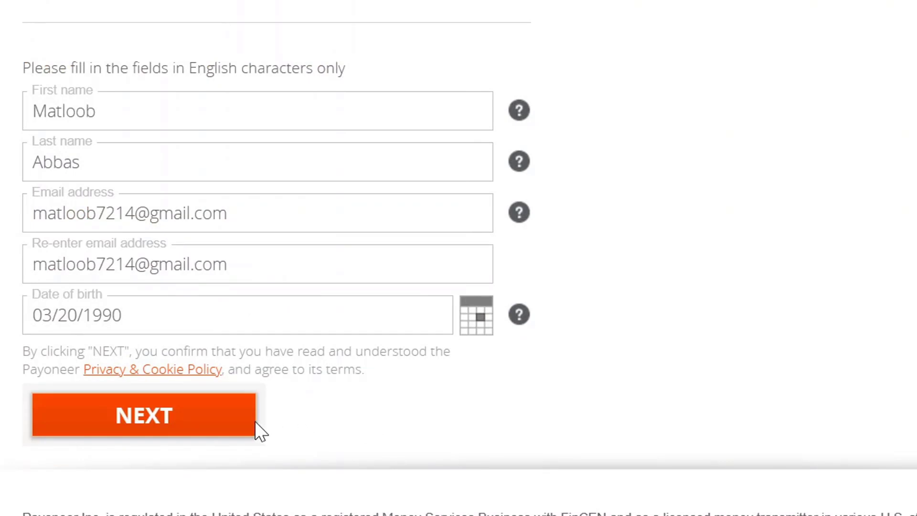
{"action": "left_click", "coordinate": [227, 420]}
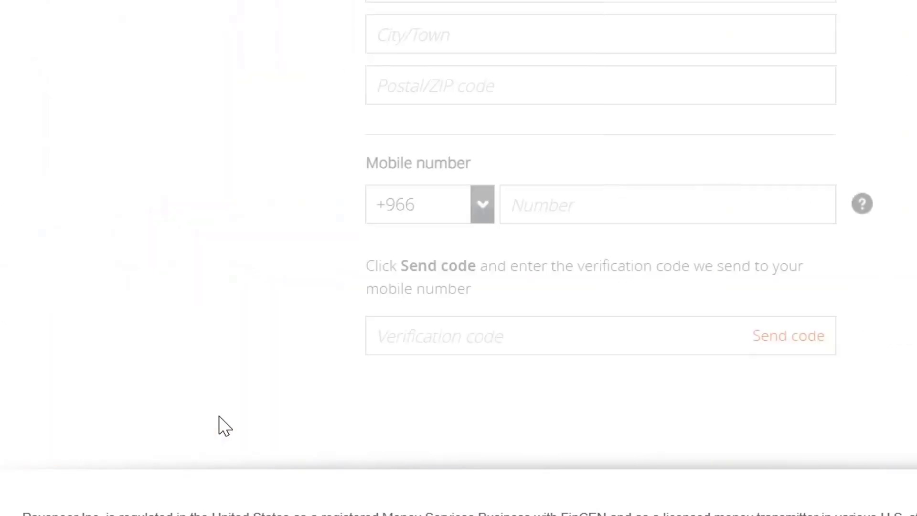
- Enter the city, verify the mobile number with the texted code, and submit the contact details
{"action": "scroll", "coordinate": [225, 414], "scroll_direction": "up", "scroll_amount": 8}
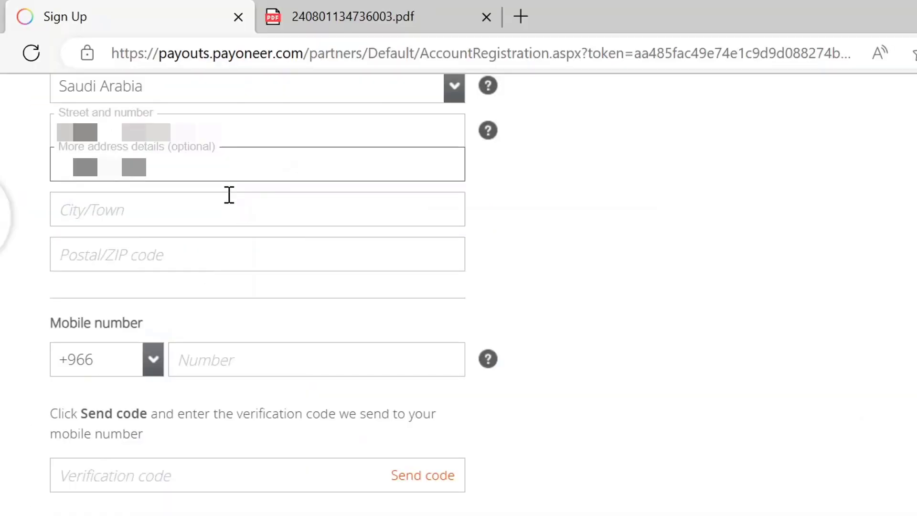
{"action": "left_click", "coordinate": [240, 207]}
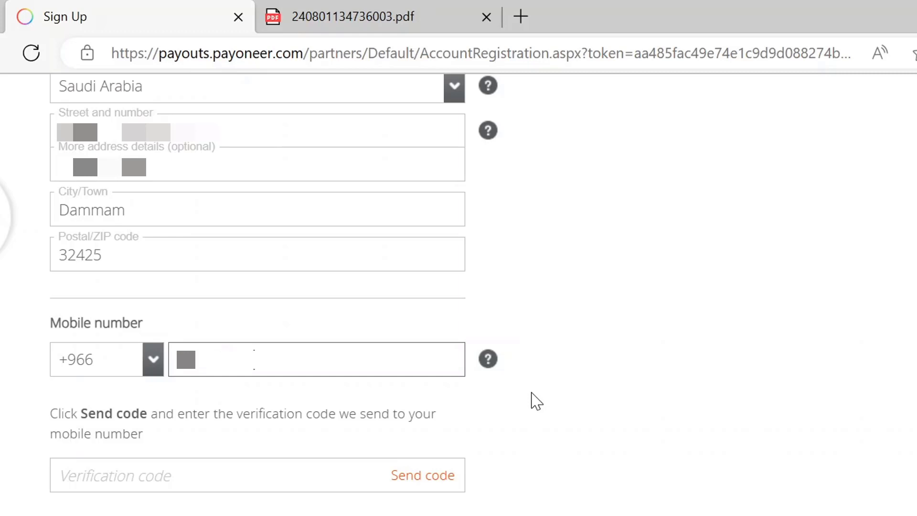
{"action": "left_click", "coordinate": [433, 476]}
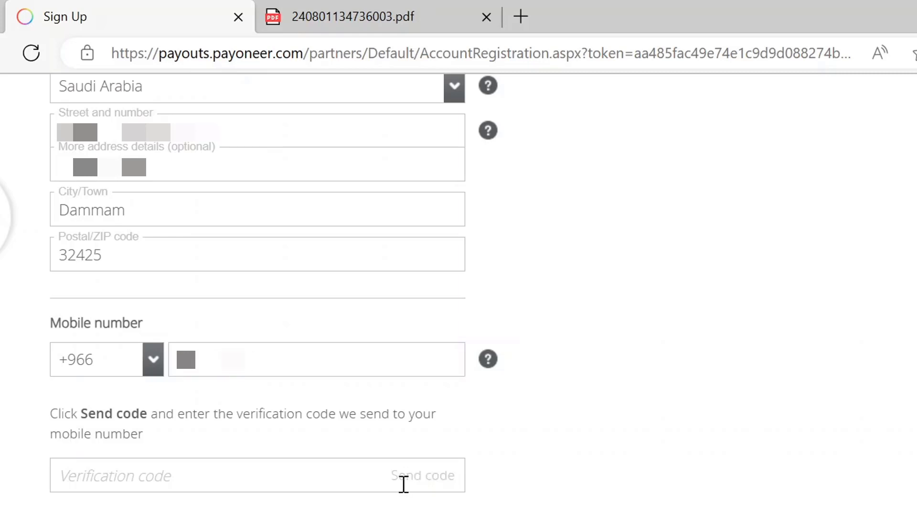
{"action": "left_click", "coordinate": [279, 476]}
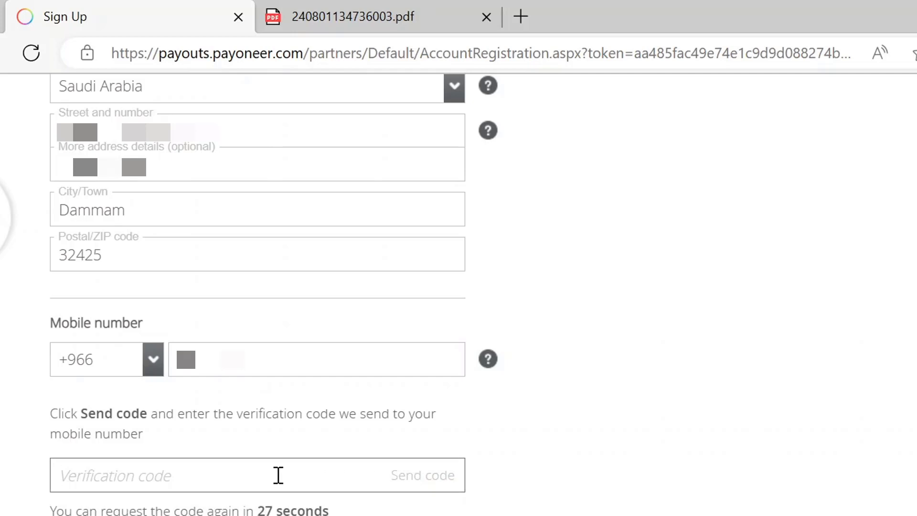
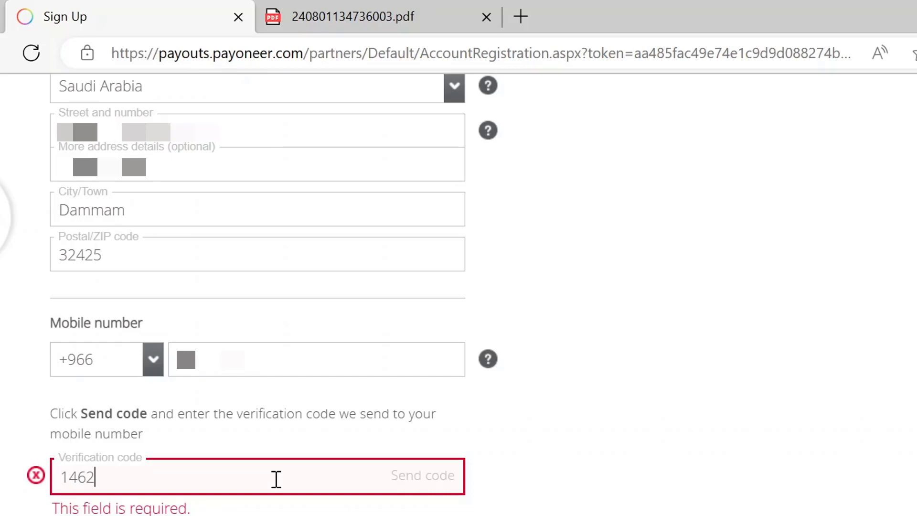
{"action": "left_click", "coordinate": [256, 453]}
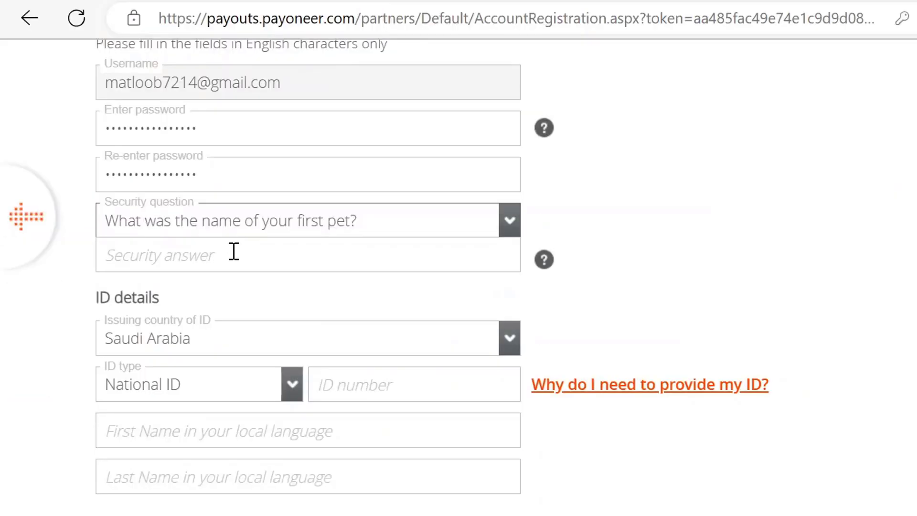
- Enter the first-pet security answer and set Pakistan as the National ID issuing country
{"action": "left_click", "coordinate": [235, 252]}
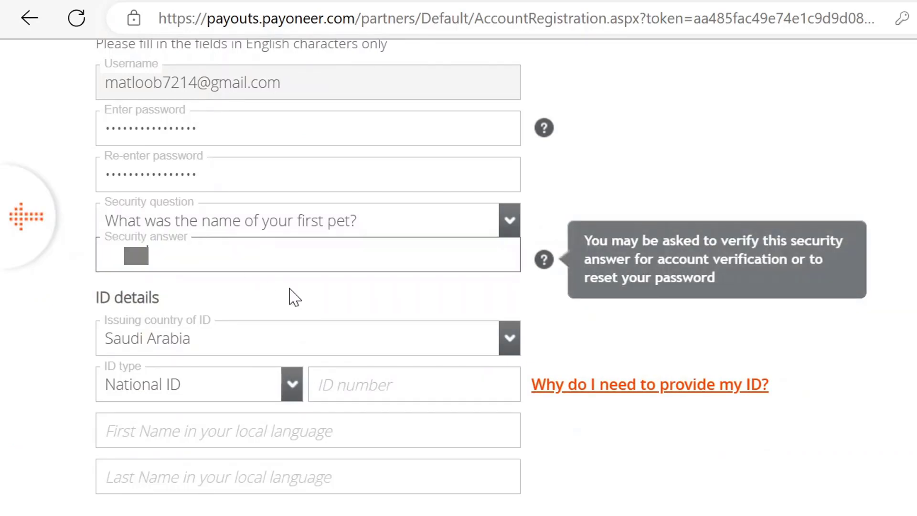
{"action": "left_click", "coordinate": [389, 338]}
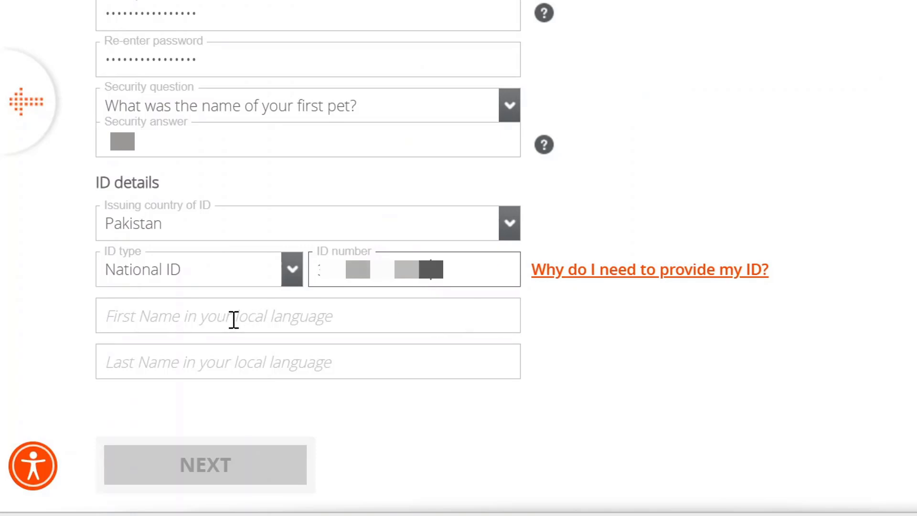
{"action": "left_click", "coordinate": [306, 317]}
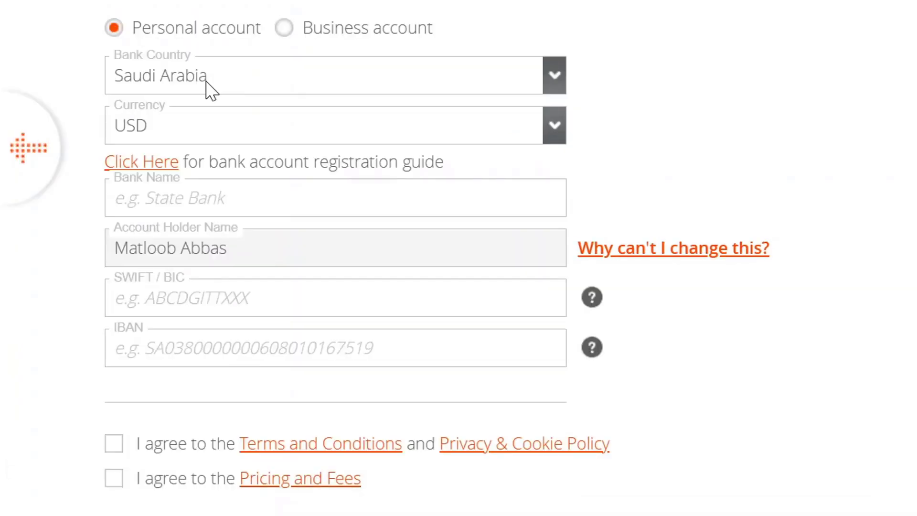
- Review the bank-account instruction sentence on the bank details step
{"action": "scroll", "coordinate": [201, 86], "scroll_direction": "up", "scroll_amount": 2}
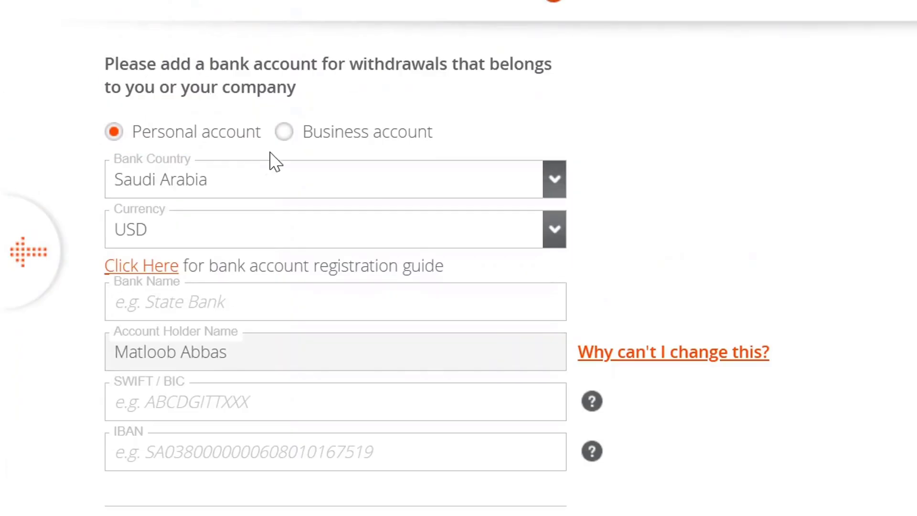
{"action": "scroll", "coordinate": [305, 167], "scroll_direction": "up", "scroll_amount": 2}
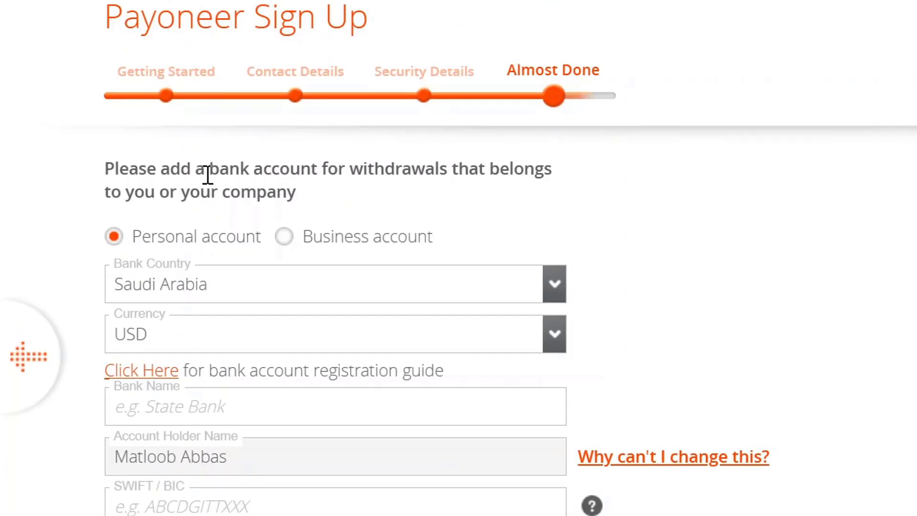
{"action": "left_click_drag", "start_coordinate": [110, 169], "coordinate": [319, 205]}
{"action": "scroll", "coordinate": [215, 120], "scroll_direction": "down", "scroll_amount": 2}
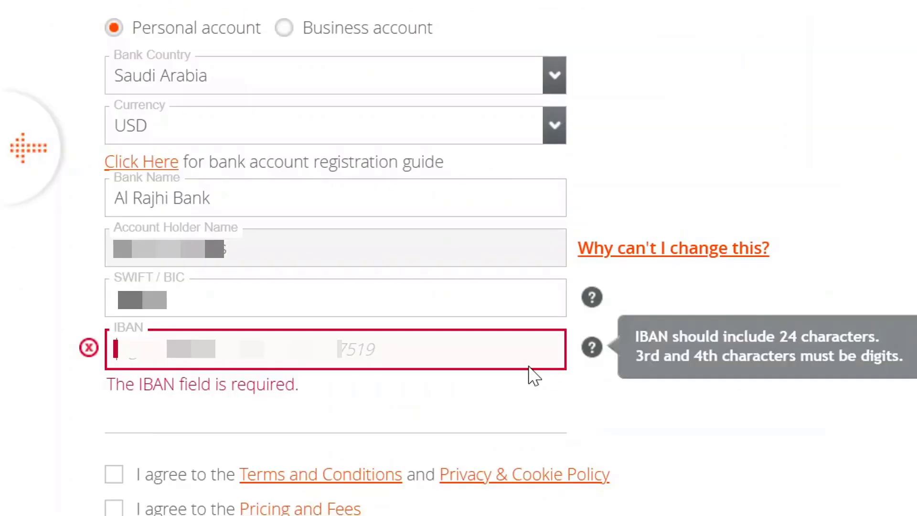
- Paste the IBAN, accept the Terms and Conditions and Pricing and Fees, and submit
{"action": "right_click", "coordinate": [247, 358]}
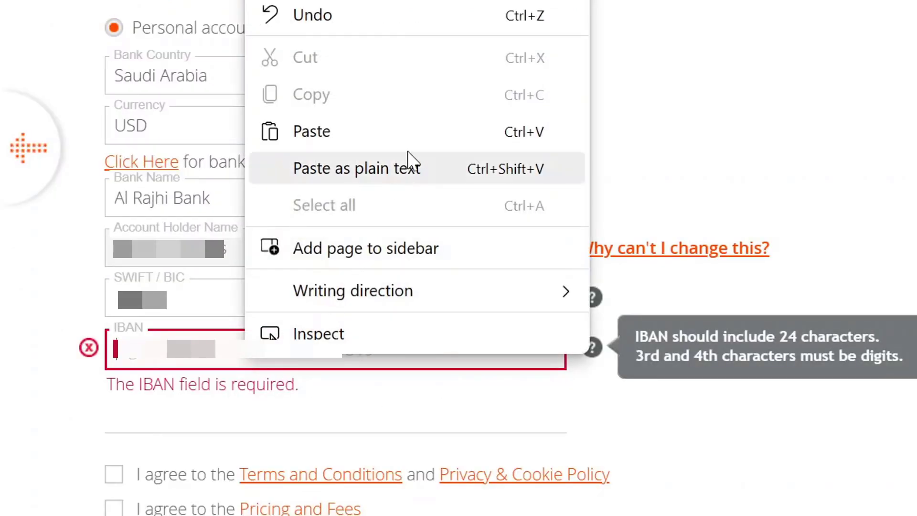
{"action": "left_click", "coordinate": [415, 133]}
{"action": "key", "text": "ctrl+v"}
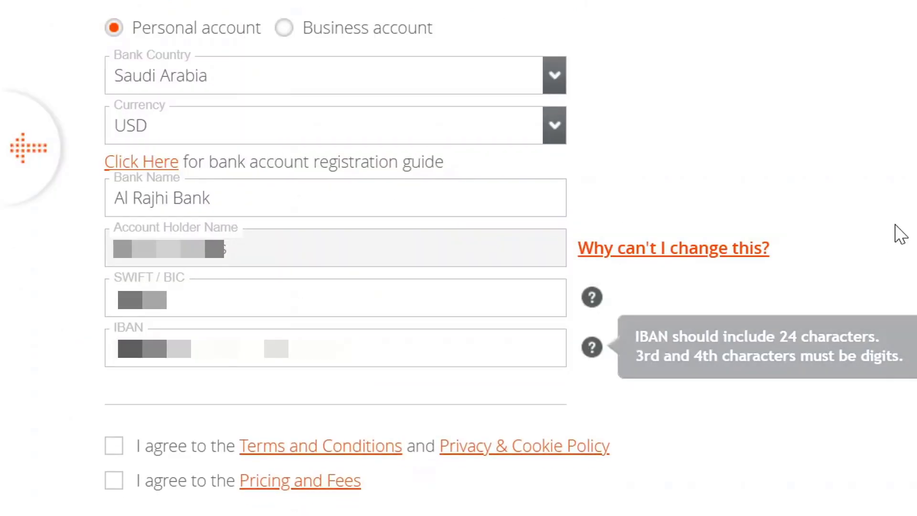
{"action": "left_click", "coordinate": [155, 444]}
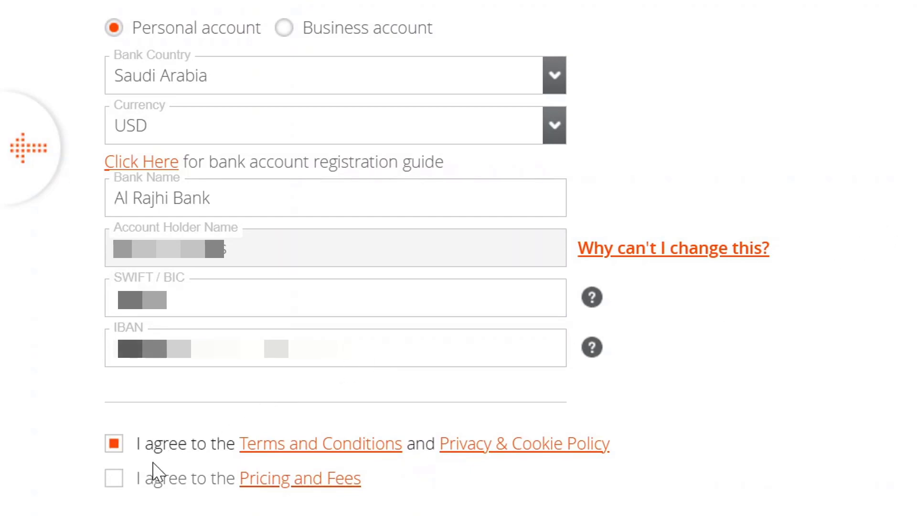
{"action": "left_click", "coordinate": [153, 479]}
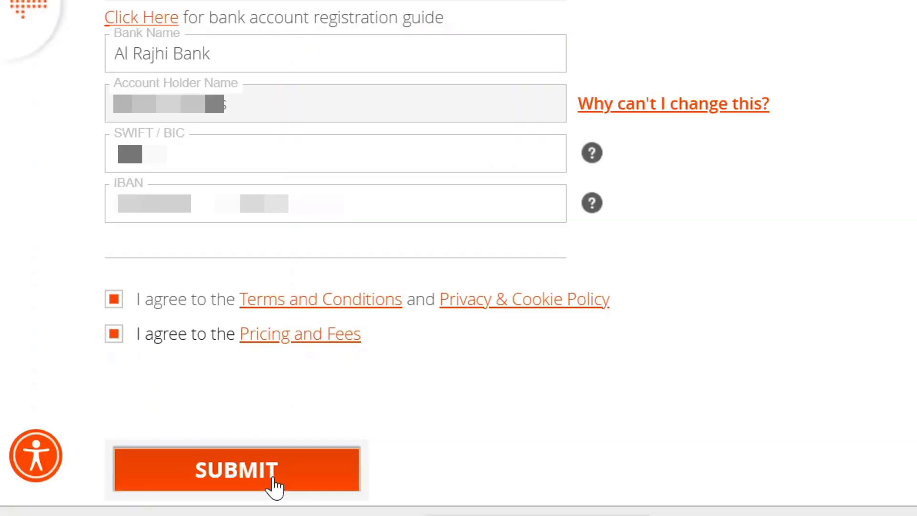
{"action": "left_click", "coordinate": [274, 478]}
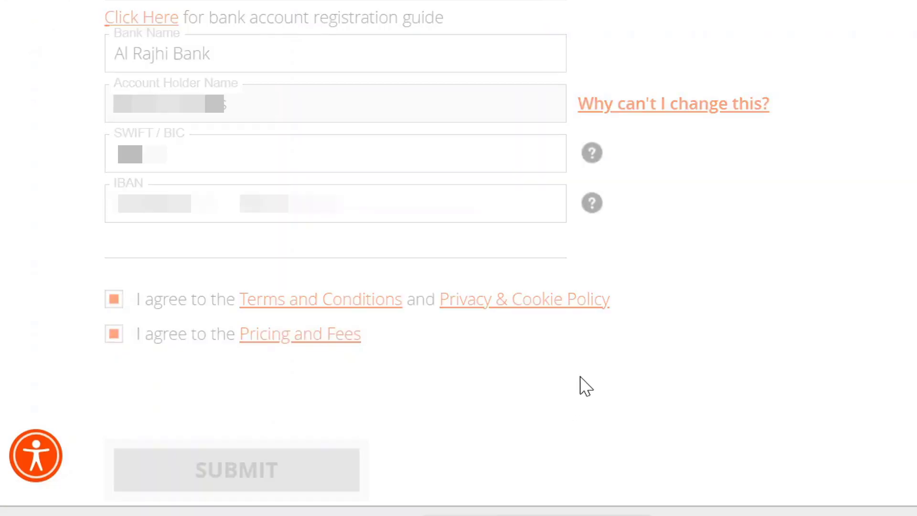
- Review the Congratulations message and the application's under-review status steps
{"action": "scroll", "coordinate": [588, 362], "scroll_direction": "up", "scroll_amount": 1}
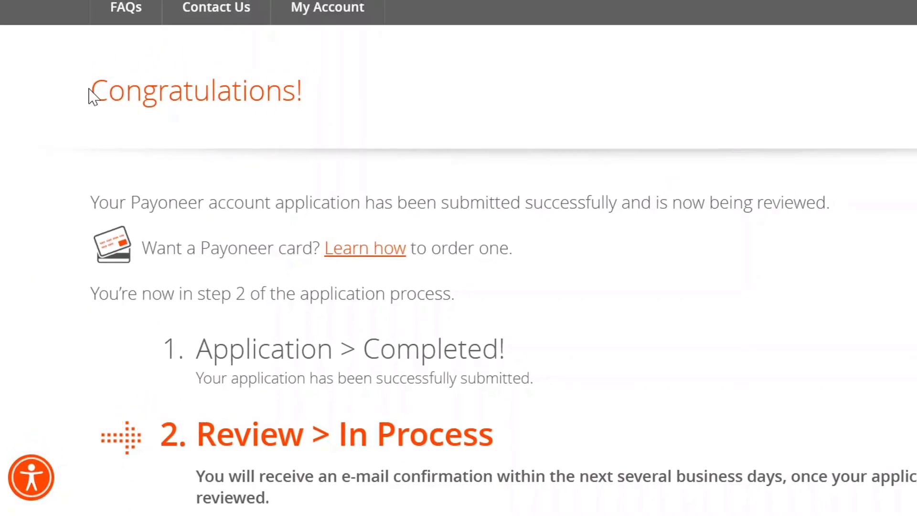
{"action": "left_click_drag", "start_coordinate": [106, 94], "coordinate": [333, 97]}
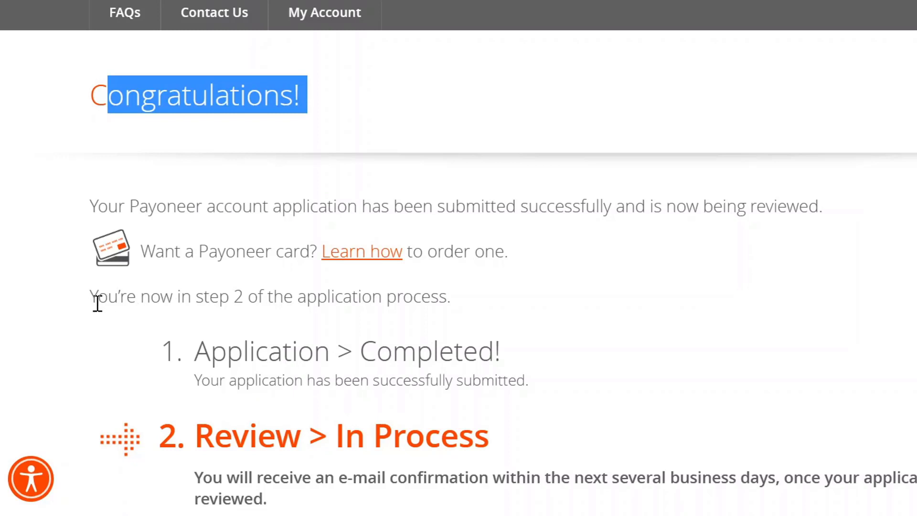
{"action": "scroll", "coordinate": [621, 246], "scroll_direction": "down", "scroll_amount": 4}
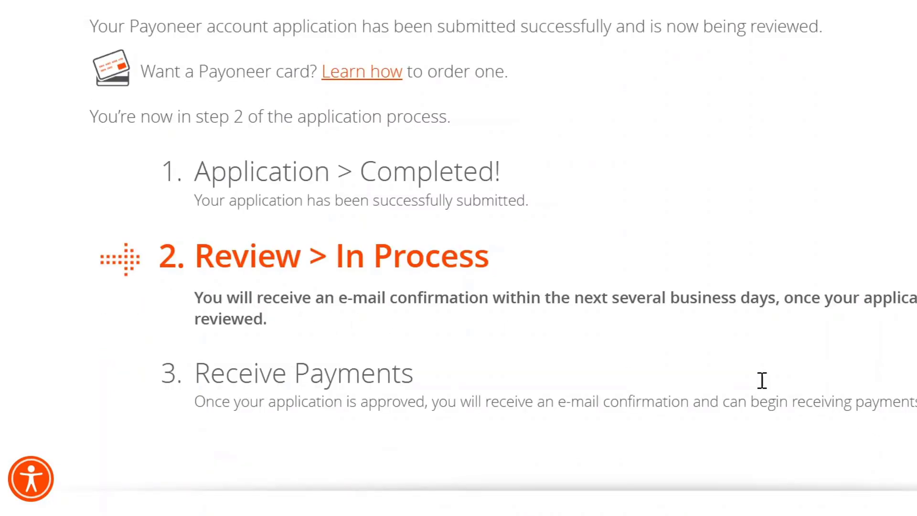
{"action": "scroll", "coordinate": [460, 236], "scroll_direction": "down", "scroll_amount": 2}
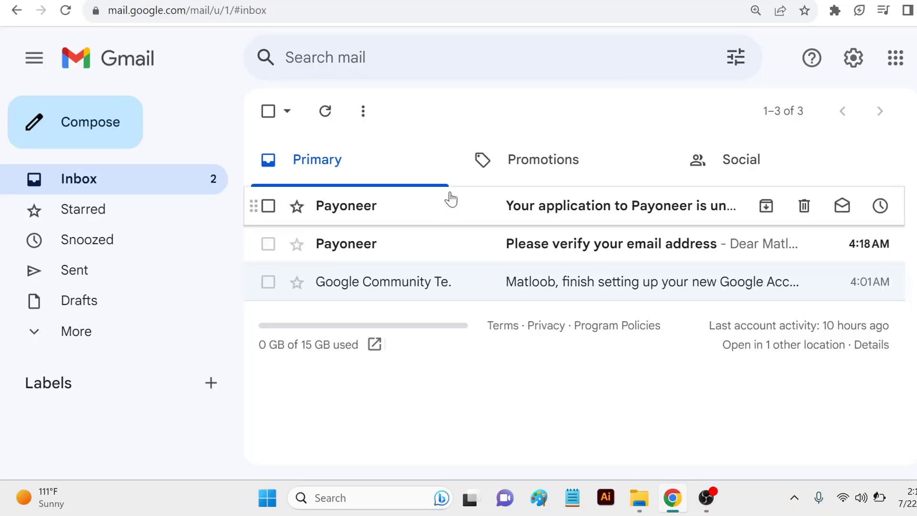
- Read the application-under-review email for the review time and approval notice
{"action": "left_click", "coordinate": [457, 217]}
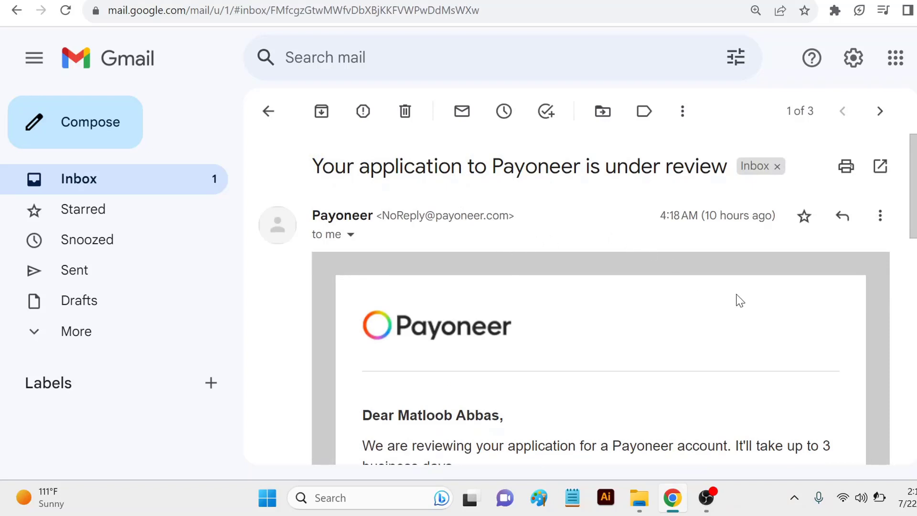
{"action": "scroll", "coordinate": [745, 317], "scroll_direction": "down", "scroll_amount": 5}
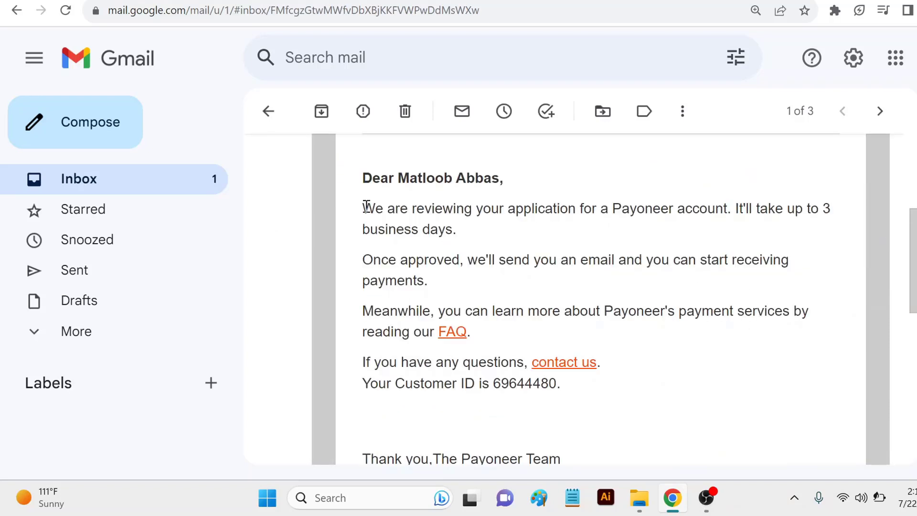
{"action": "left_click_drag", "start_coordinate": [366, 206], "coordinate": [827, 215]}
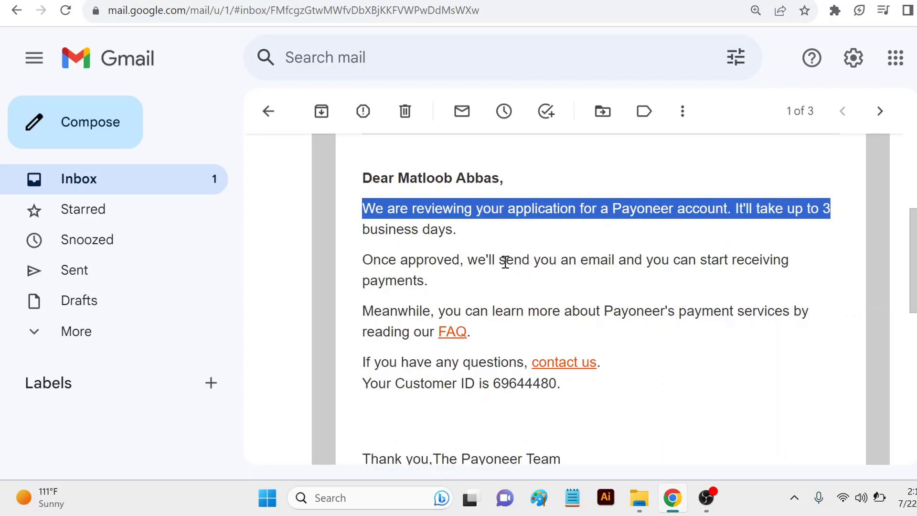
{"action": "left_click_drag", "start_coordinate": [436, 259], "coordinate": [664, 258]}
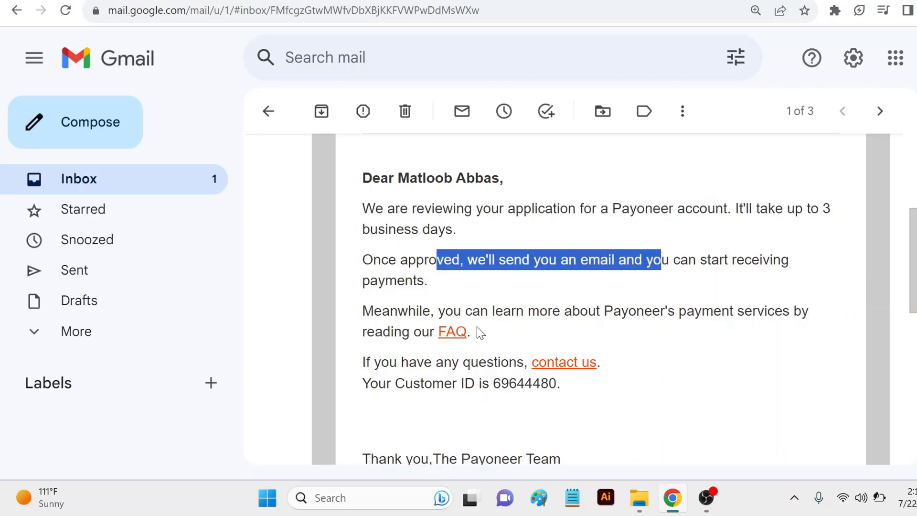
{"action": "left_click", "coordinate": [171, 190]}
- Open the 'Please verify your email address' message and follow its VERIFY MY EMAIL link
{"action": "left_click", "coordinate": [476, 246]}
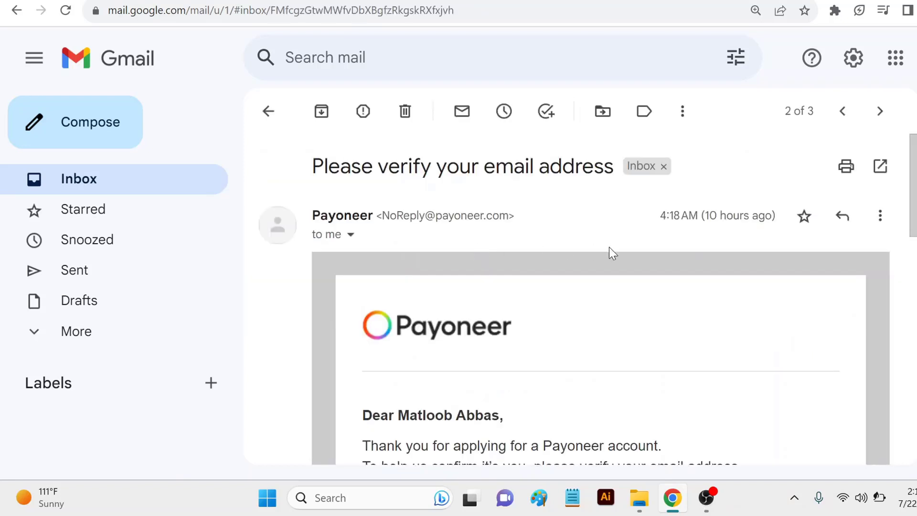
{"action": "scroll", "coordinate": [698, 259], "scroll_direction": "down", "scroll_amount": 5}
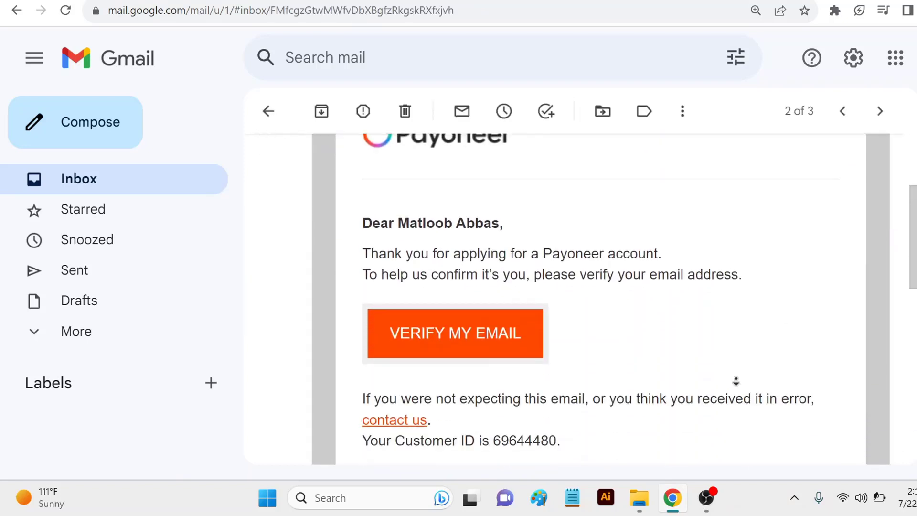
{"action": "scroll", "coordinate": [745, 350], "scroll_direction": "up", "scroll_amount": 3}
{"action": "scroll", "coordinate": [746, 350], "scroll_direction": "down", "scroll_amount": 2}
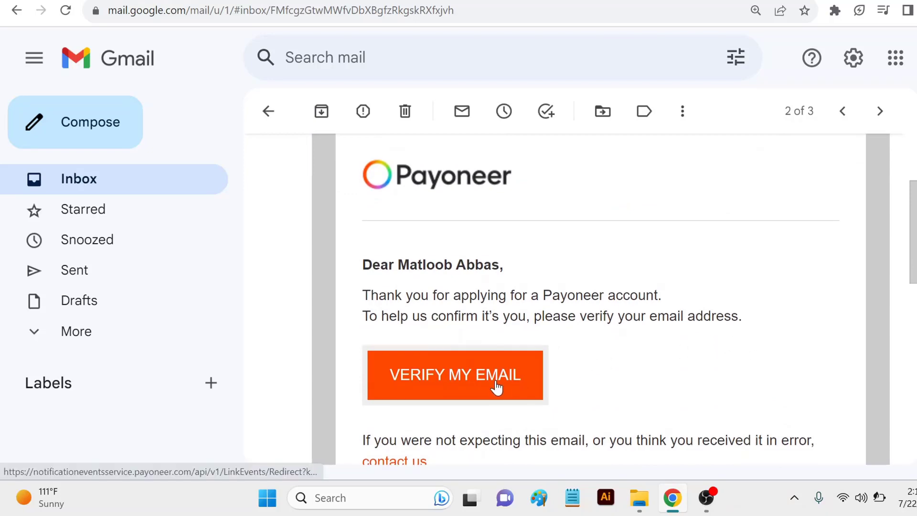
{"action": "left_click", "coordinate": [497, 387]}
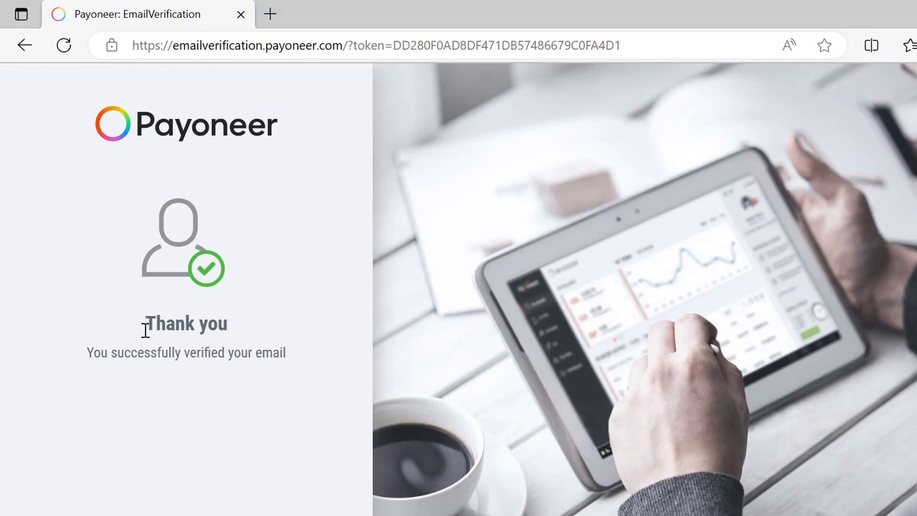
- Read the Thank you page confirming the email address was successfully verified
{"action": "left_click_drag", "start_coordinate": [143, 326], "coordinate": [240, 325]}
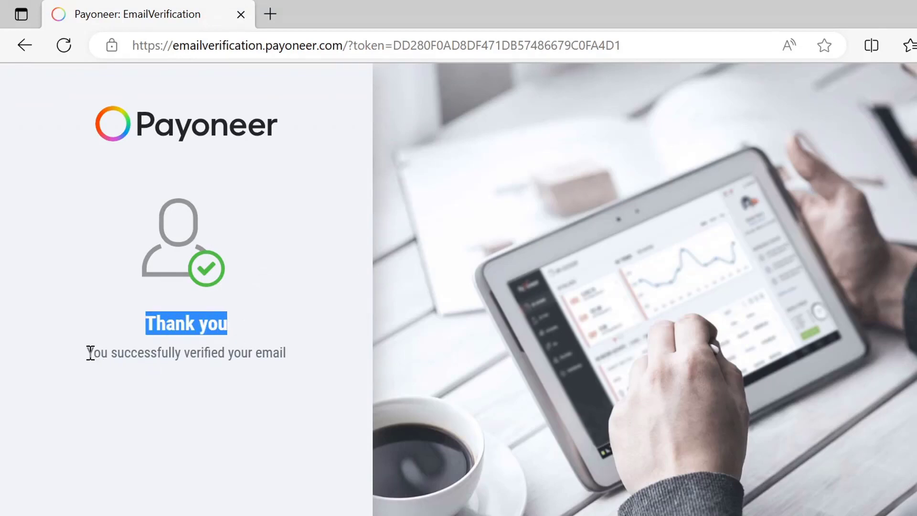
{"action": "left_click_drag", "start_coordinate": [87, 352], "coordinate": [297, 360]}
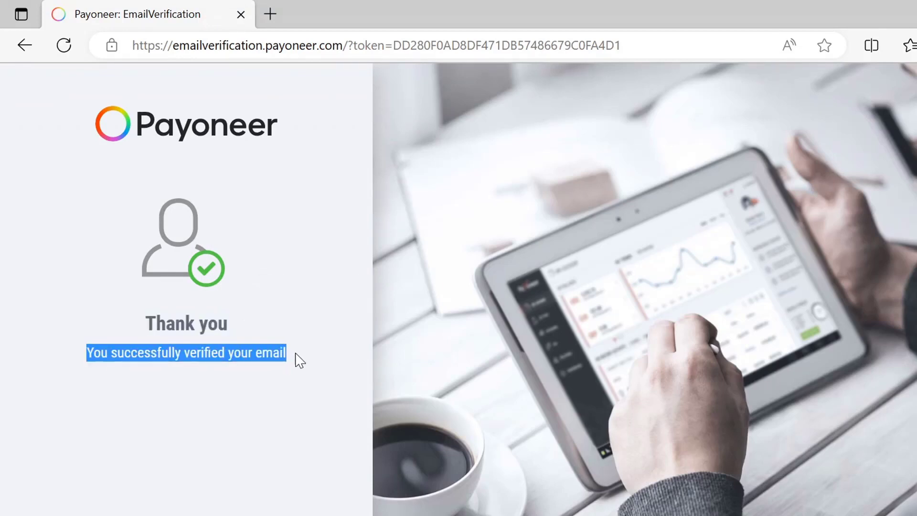
{"action": "left_click", "coordinate": [332, 358]}
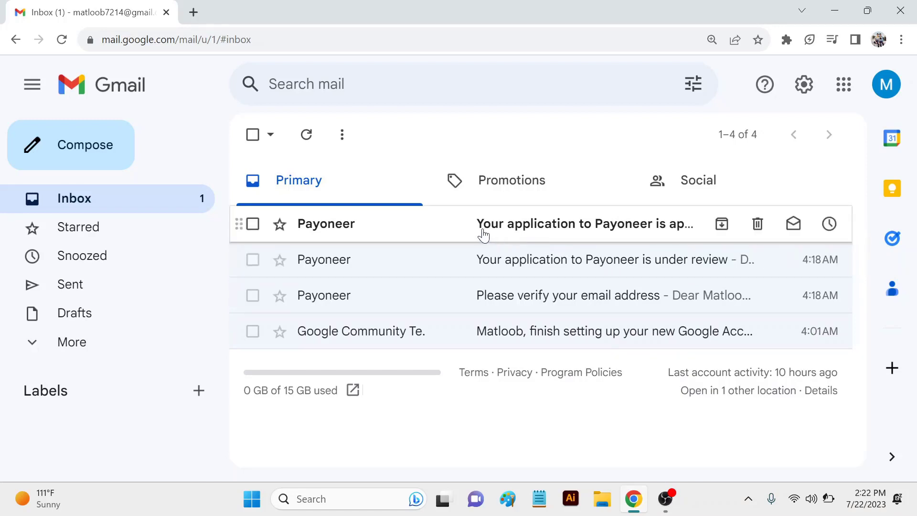
- Open and read the 'Your application to Payoneer is approved!' email
{"action": "left_click", "coordinate": [463, 228]}
{"action": "scroll", "coordinate": [559, 314], "scroll_direction": "down", "scroll_amount": 5}
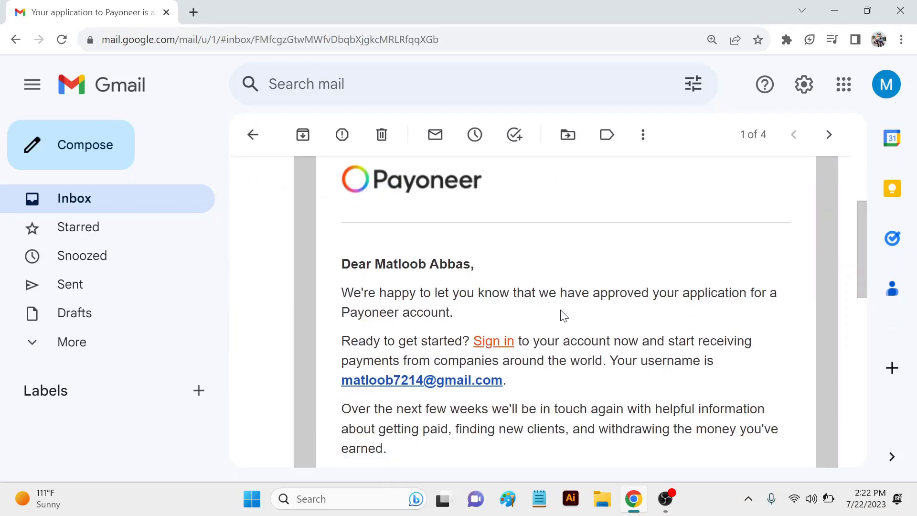
{"action": "left_click_drag", "start_coordinate": [378, 234], "coordinate": [708, 236]}
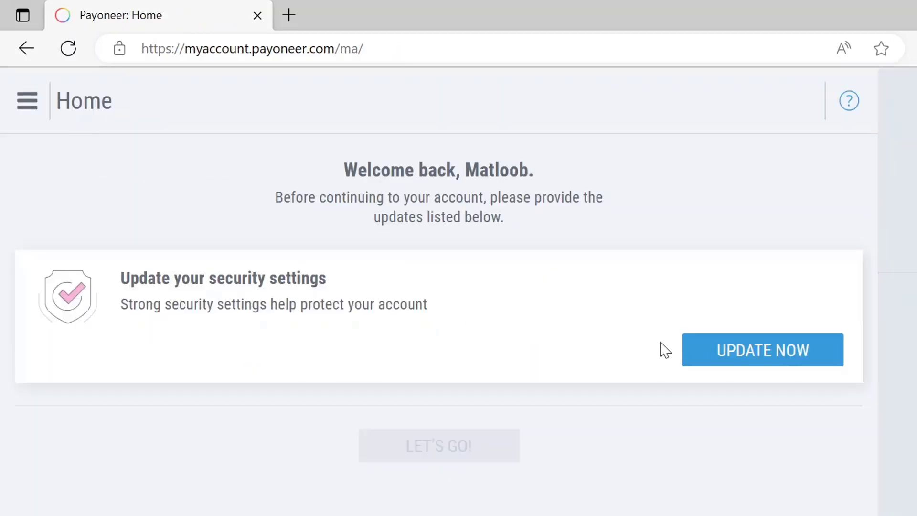
- Submit three new security questions with answers, triggering an emailed code, then go to Gmail
{"action": "left_click", "coordinate": [760, 359]}
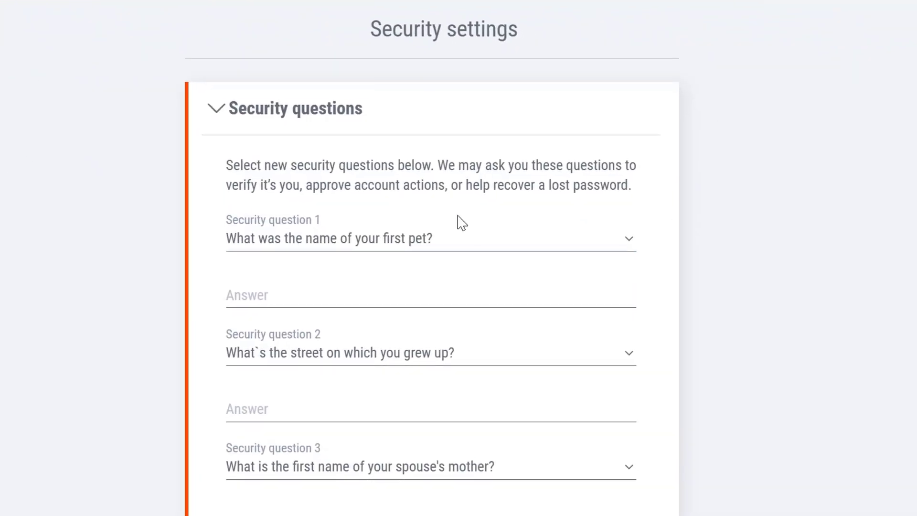
{"action": "scroll", "coordinate": [502, 186], "scroll_direction": "down", "scroll_amount": 2}
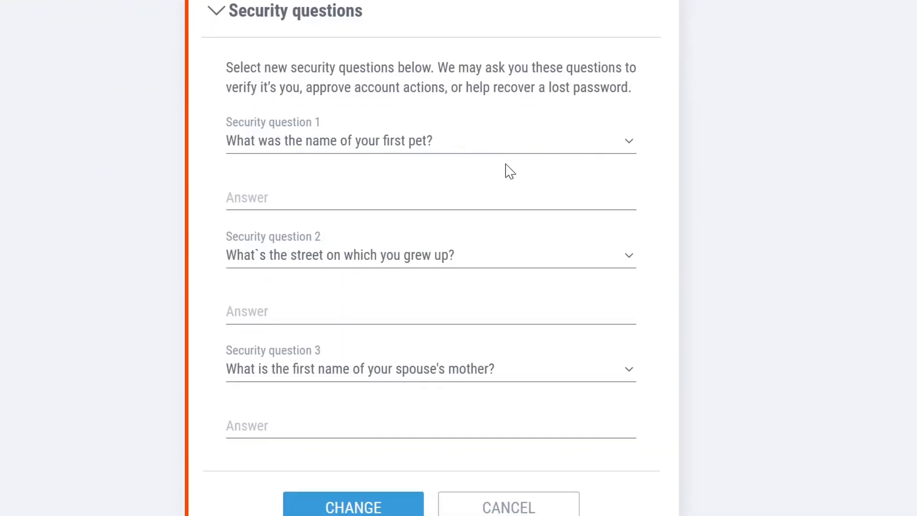
{"action": "scroll", "coordinate": [506, 188], "scroll_direction": "down", "scroll_amount": 2}
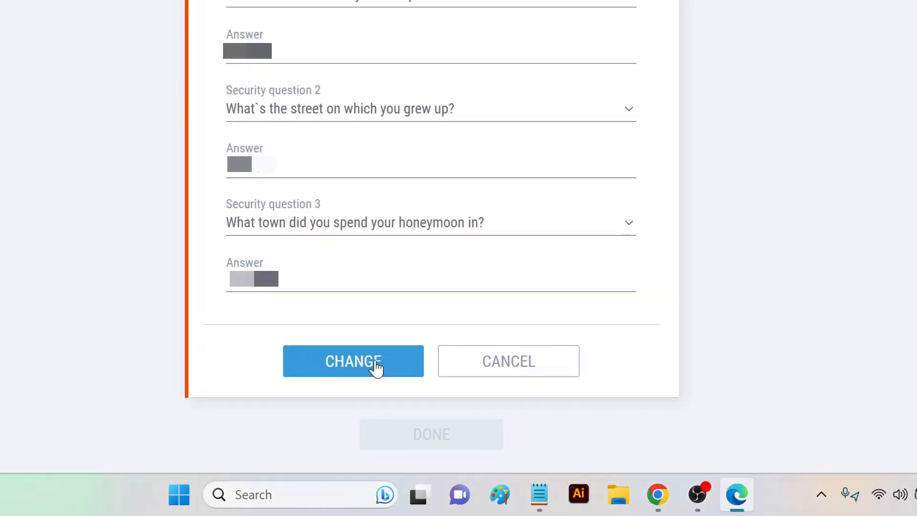
{"action": "left_click", "coordinate": [374, 364]}
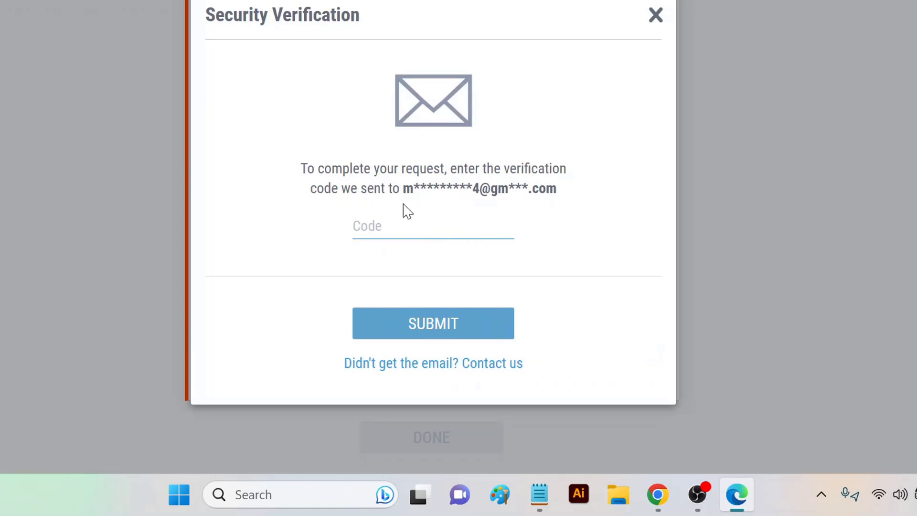
{"action": "key", "text": "alt+Tab"}
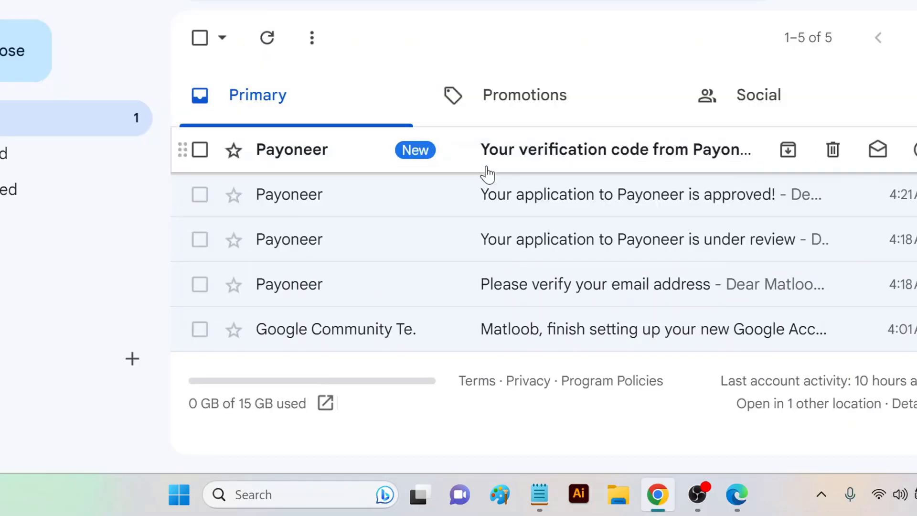
- Copy the code from the 'Your verification code from Payoneer' email and return to Payoneer
{"action": "left_click", "coordinate": [467, 155]}
{"action": "scroll", "coordinate": [544, 184], "scroll_direction": "down", "scroll_amount": 5}
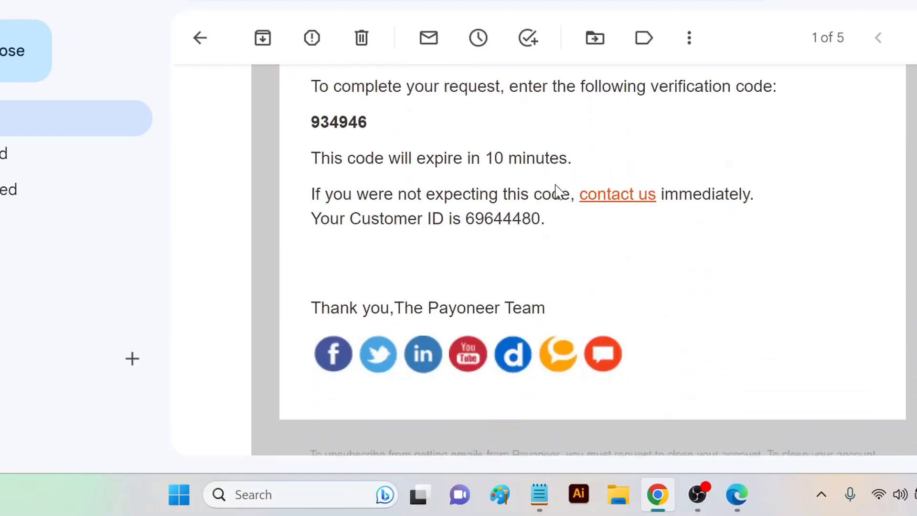
{"action": "scroll", "coordinate": [557, 191], "scroll_direction": "up", "scroll_amount": 2}
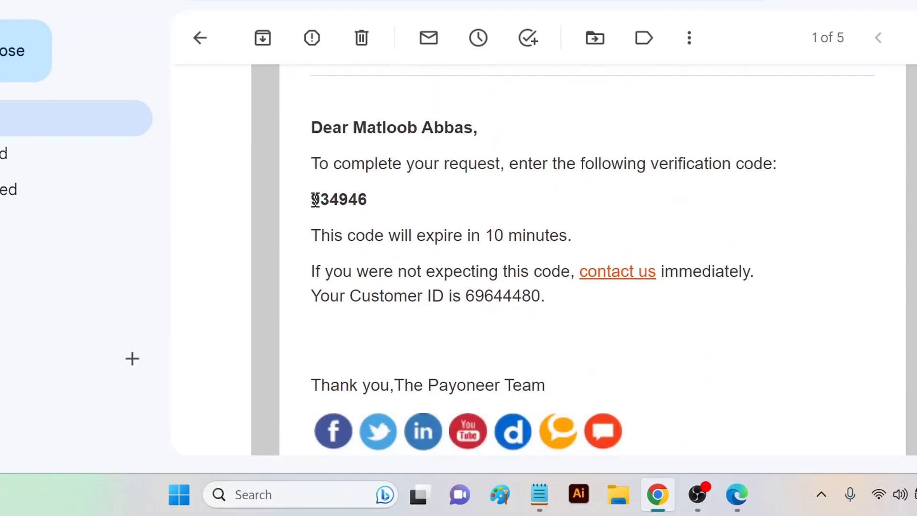
{"action": "left_click_drag", "start_coordinate": [315, 199], "coordinate": [371, 206]}
{"action": "right_click", "coordinate": [366, 206]}
{"action": "left_click", "coordinate": [404, 220]}
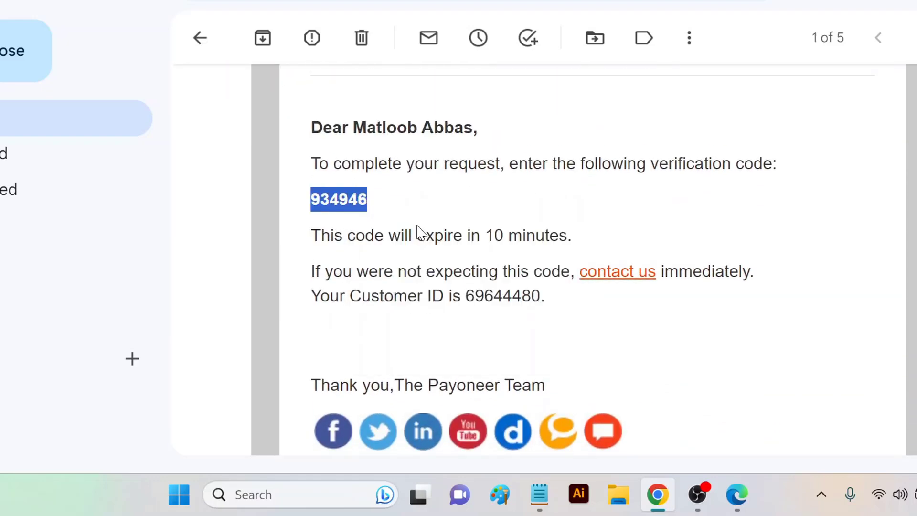
{"action": "left_click", "coordinate": [739, 506]}
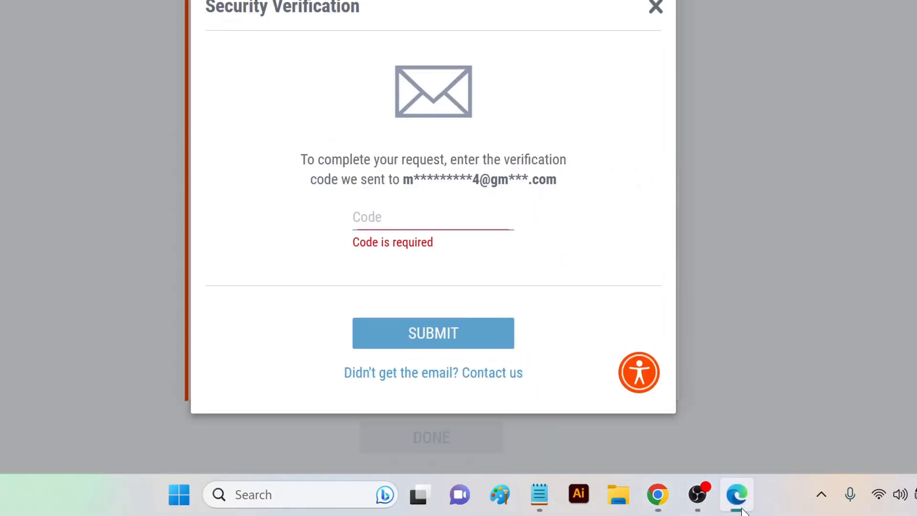
- Confirm the new security questions with the pasted emailed code and continue to the Home dashboard
{"action": "right_click", "coordinate": [385, 220]}
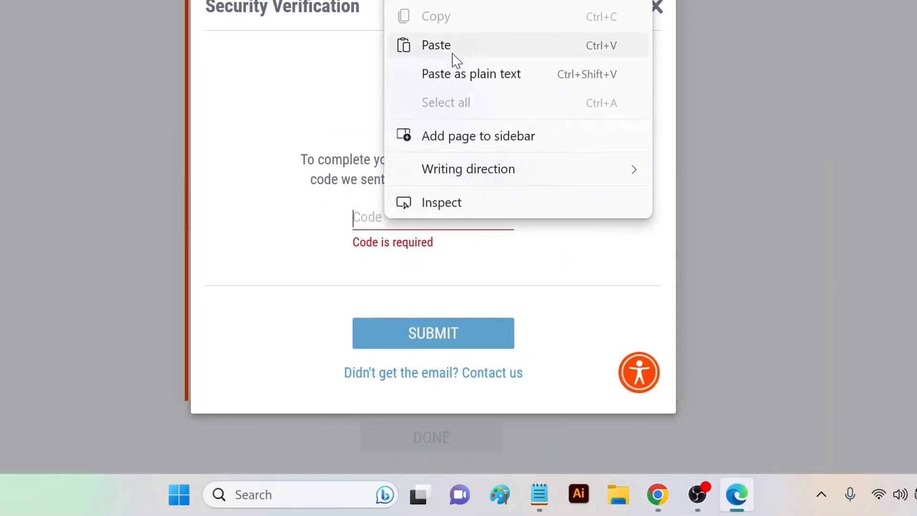
{"action": "left_click", "coordinate": [452, 50]}
{"action": "left_click", "coordinate": [466, 324]}
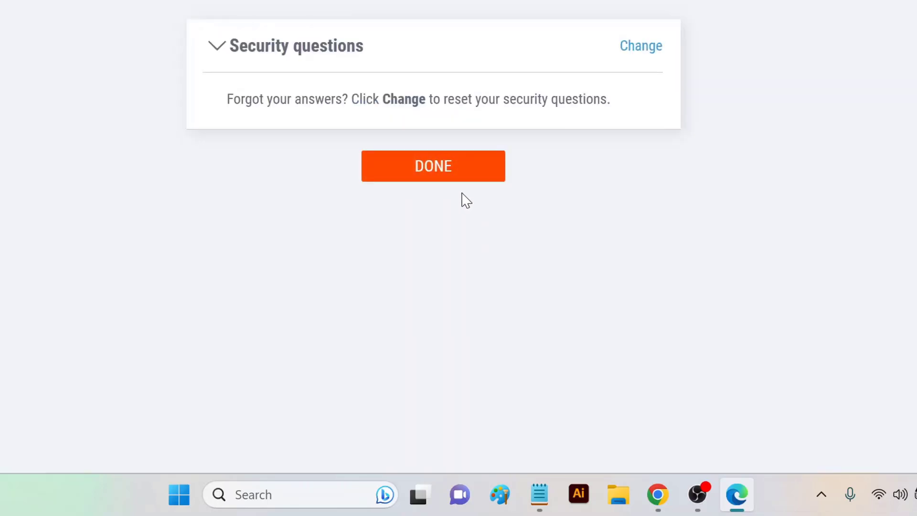
{"action": "left_click", "coordinate": [455, 172]}
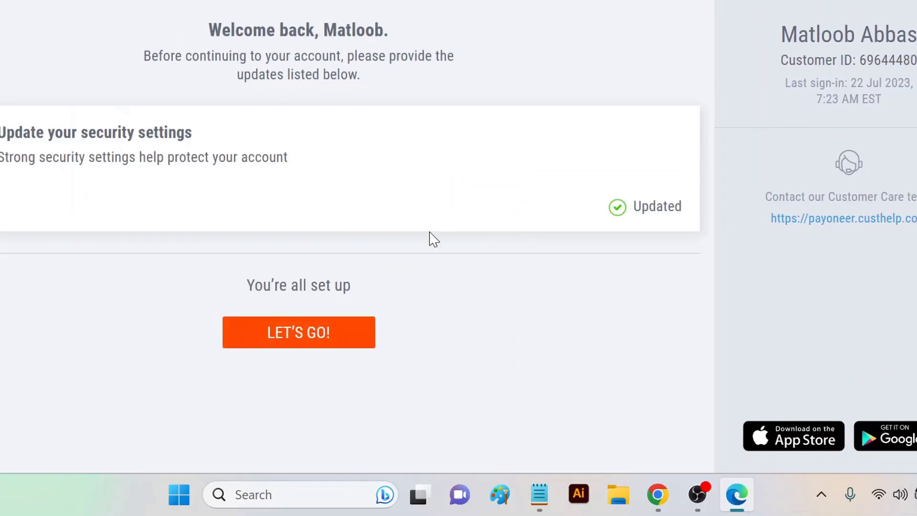
{"action": "left_click", "coordinate": [339, 343]}
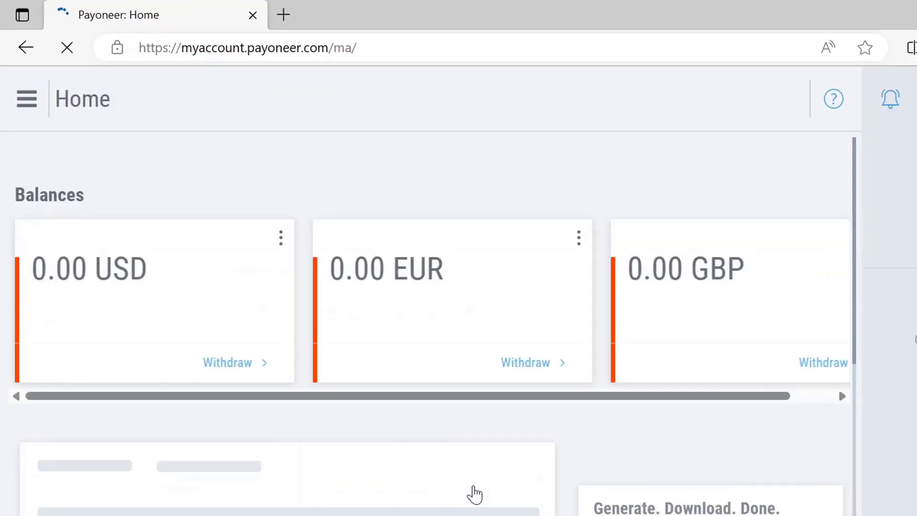
- Review the Al Rajhi Bank withdrawal account under Banks & cards
{"action": "left_click_drag", "start_coordinate": [31, 270], "coordinate": [221, 260]}
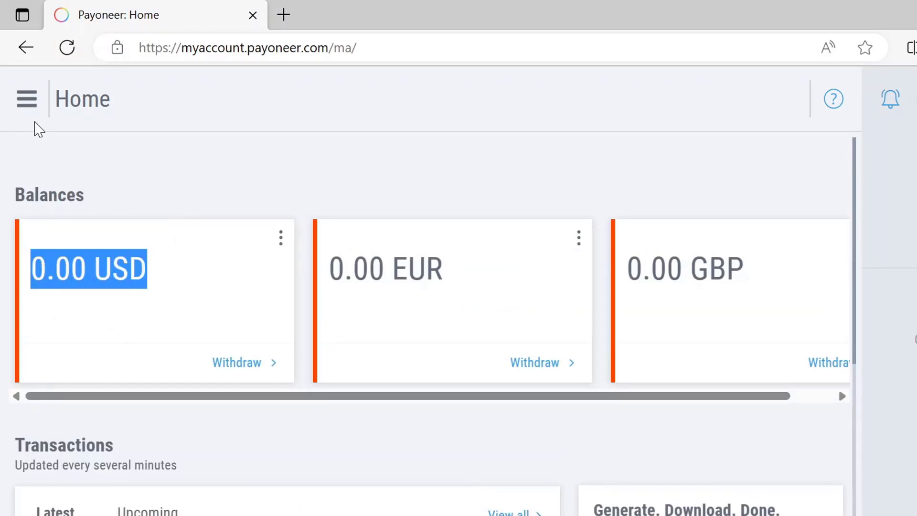
{"action": "left_click", "coordinate": [25, 109]}
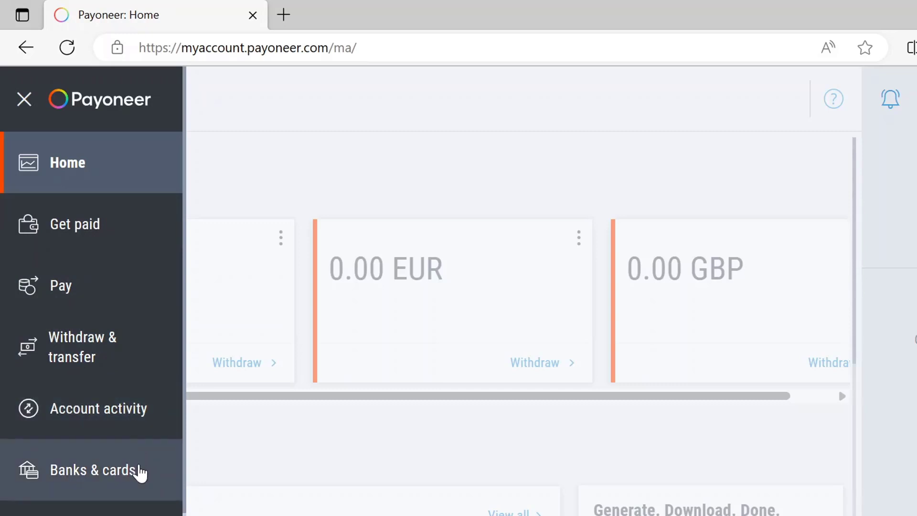
{"action": "left_click", "coordinate": [140, 472]}
{"action": "left_click", "coordinate": [134, 274]}
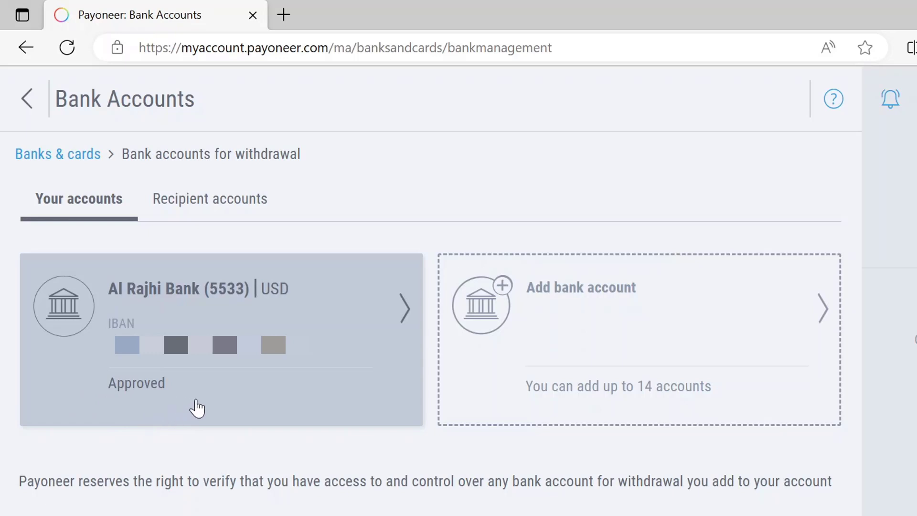
{"action": "left_click", "coordinate": [264, 400]}
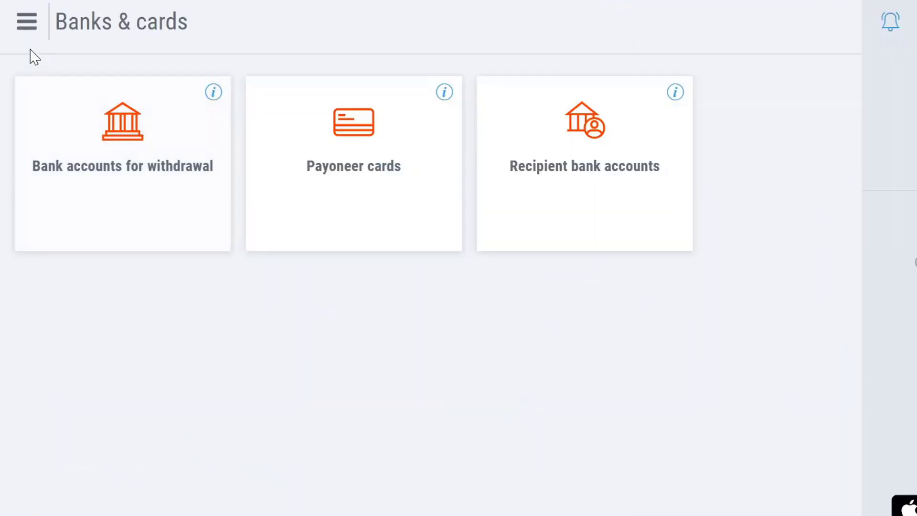
- Browse the Get paid section's Request a Payment page
{"action": "left_click", "coordinate": [26, 22]}
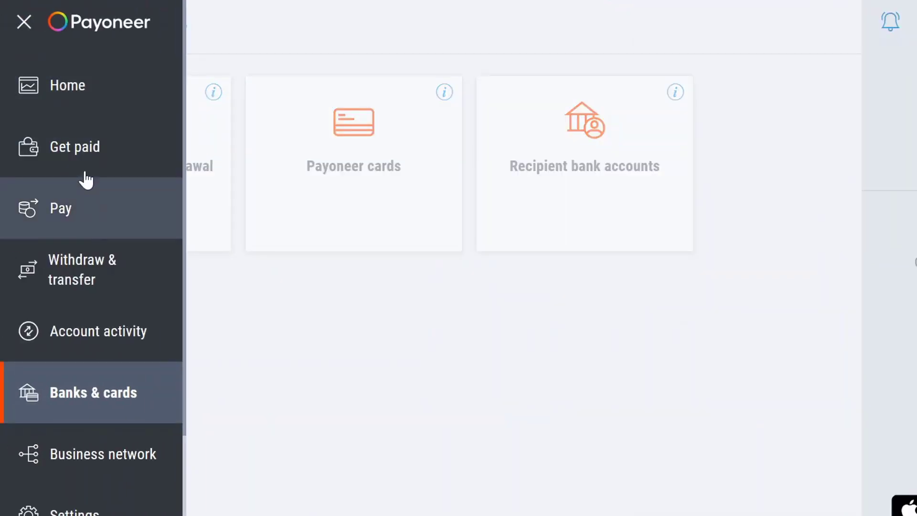
{"action": "left_click", "coordinate": [113, 153]}
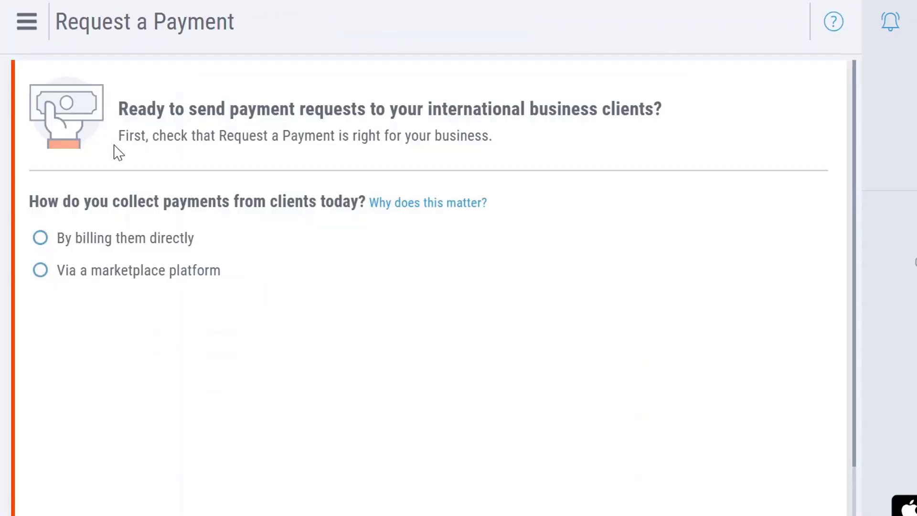
{"action": "scroll", "coordinate": [268, 168], "scroll_direction": "down", "scroll_amount": 2}
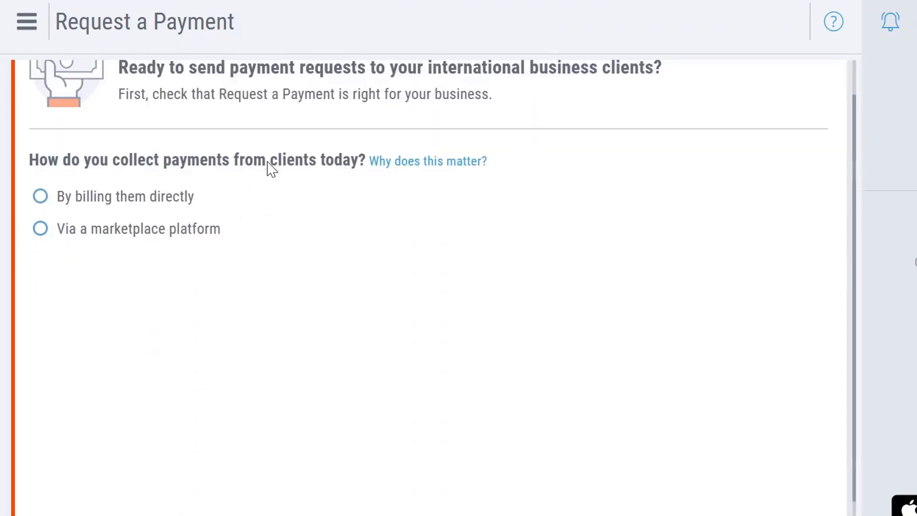
{"action": "scroll", "coordinate": [270, 170], "scroll_direction": "up", "scroll_amount": 2}
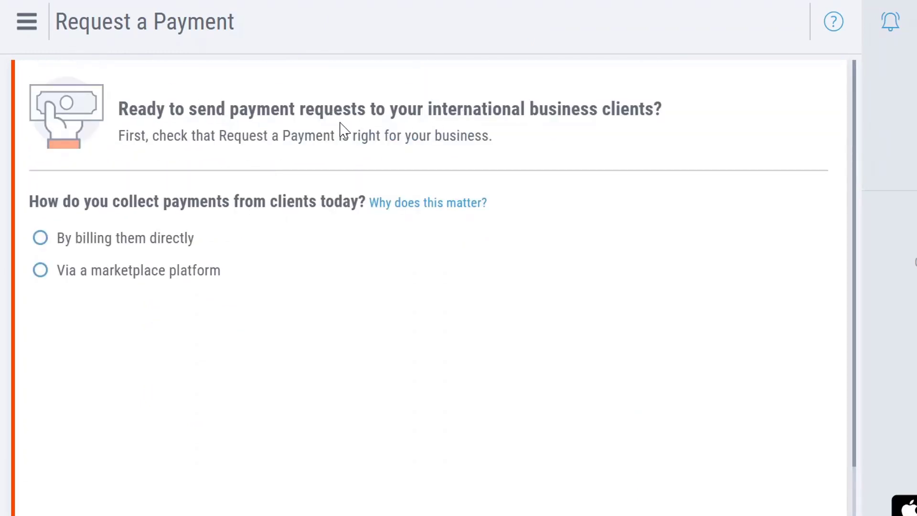
- View the Account activity page and bring the navigation menu back up
{"action": "left_click", "coordinate": [26, 22]}
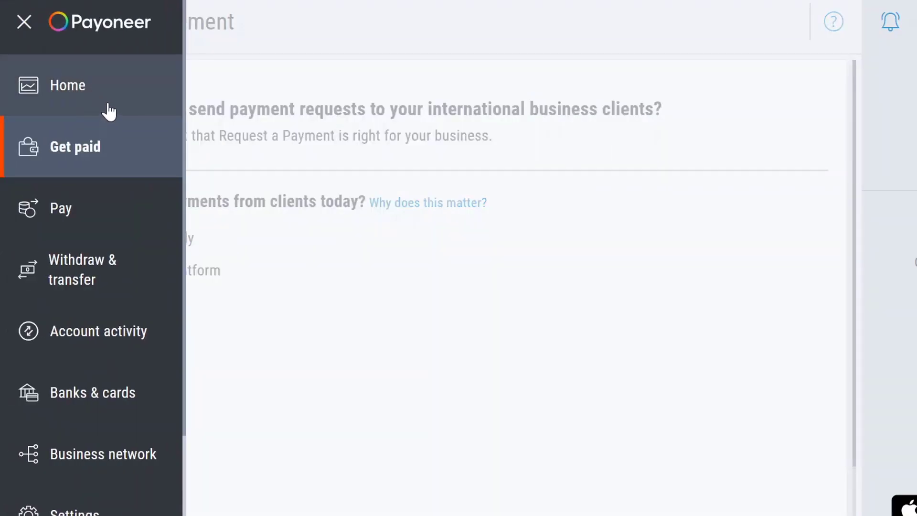
{"action": "left_click", "coordinate": [120, 348]}
{"action": "left_click", "coordinate": [32, 22]}
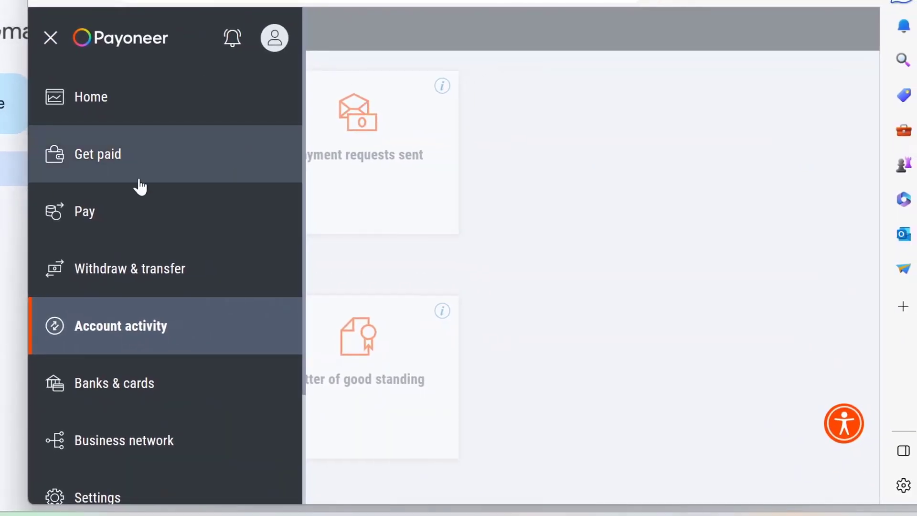
- Submit the updated address in the Verification Center and open the photo ID form for Saudi Arabia
{"action": "left_click", "coordinate": [118, 493]}
{"action": "left_click", "coordinate": [153, 372]}
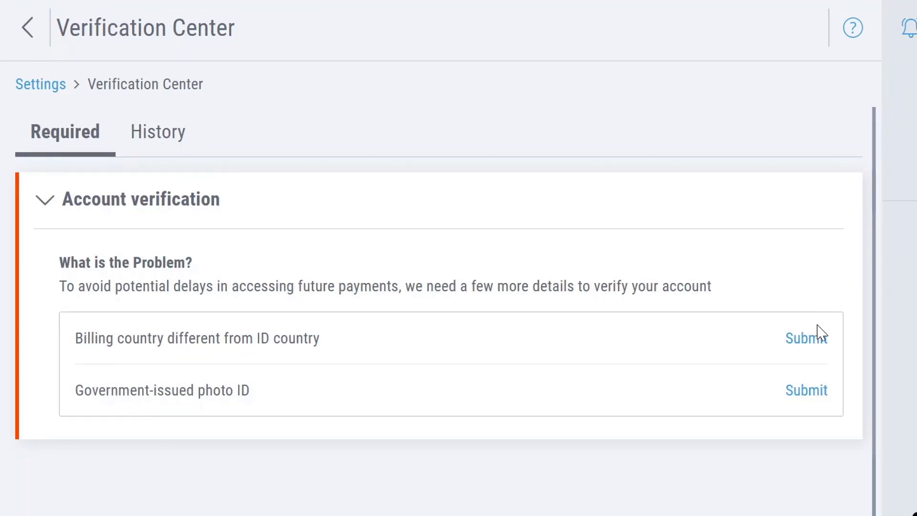
{"action": "left_click", "coordinate": [815, 335]}
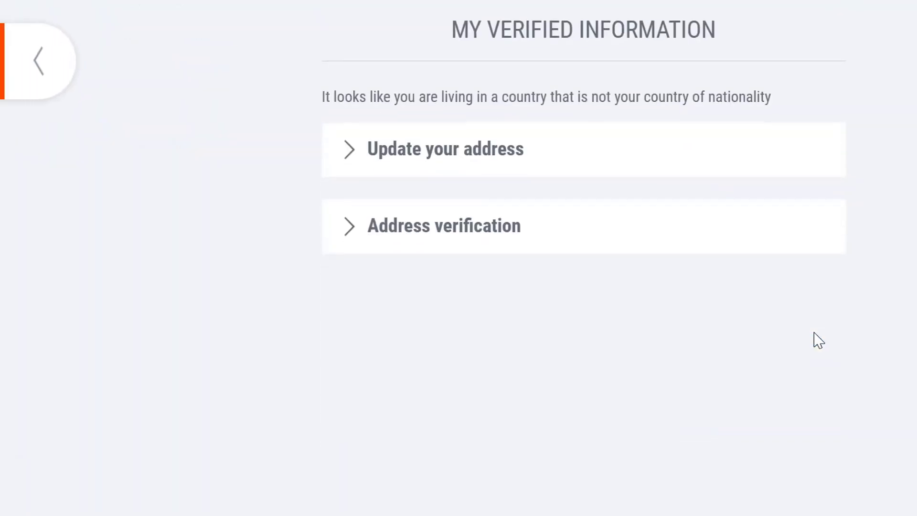
{"action": "left_click", "coordinate": [457, 151]}
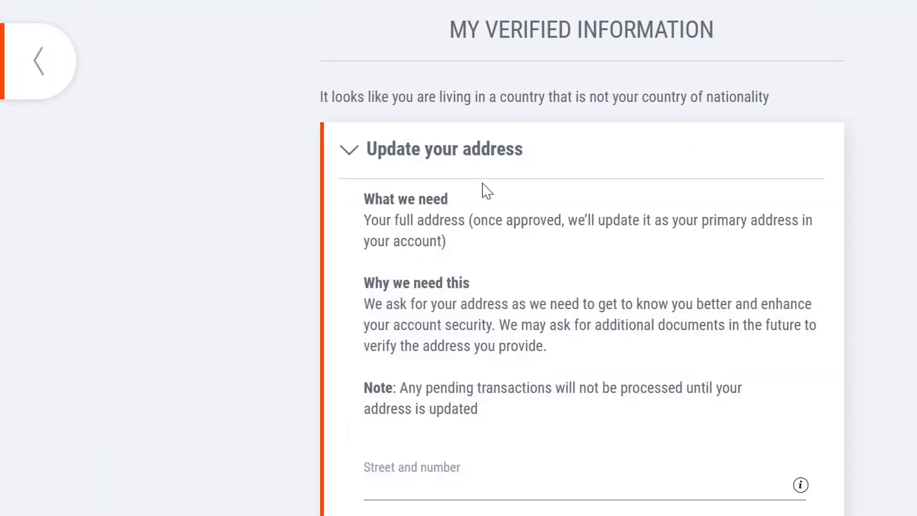
{"action": "scroll", "coordinate": [483, 188], "scroll_direction": "down", "scroll_amount": 8}
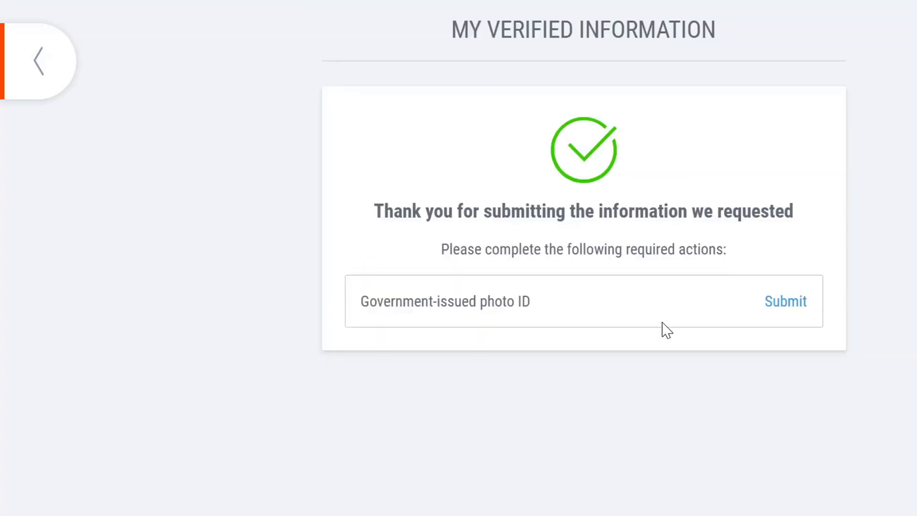
{"action": "left_click", "coordinate": [791, 304]}
{"action": "scroll", "coordinate": [748, 196], "scroll_direction": "down", "scroll_amount": 8}
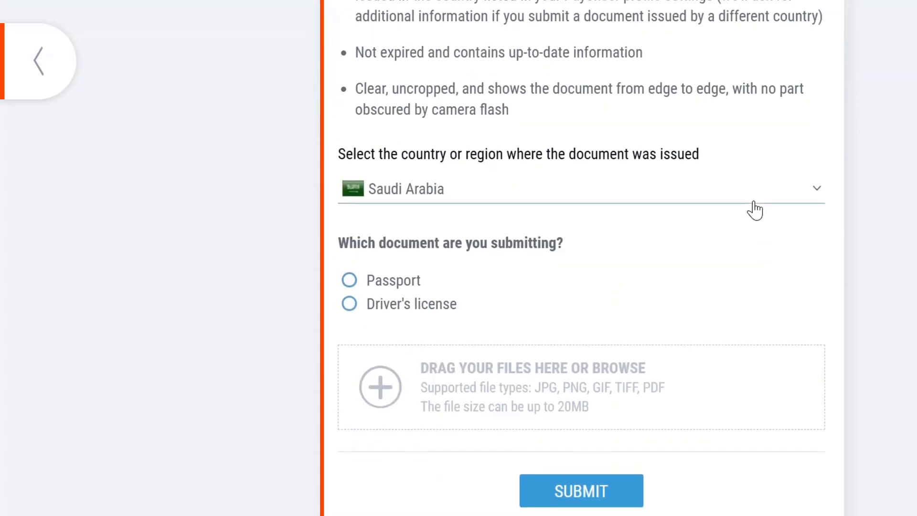
- Upload a passport image as the Saudi Arabia photo ID and submit it for review
{"action": "left_click", "coordinate": [408, 280]}
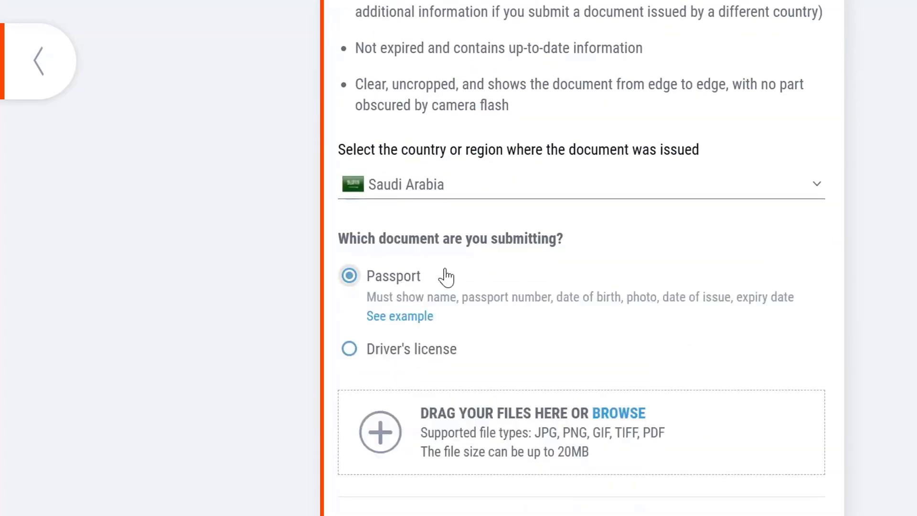
{"action": "scroll", "coordinate": [912, 261], "scroll_direction": "down", "scroll_amount": 1}
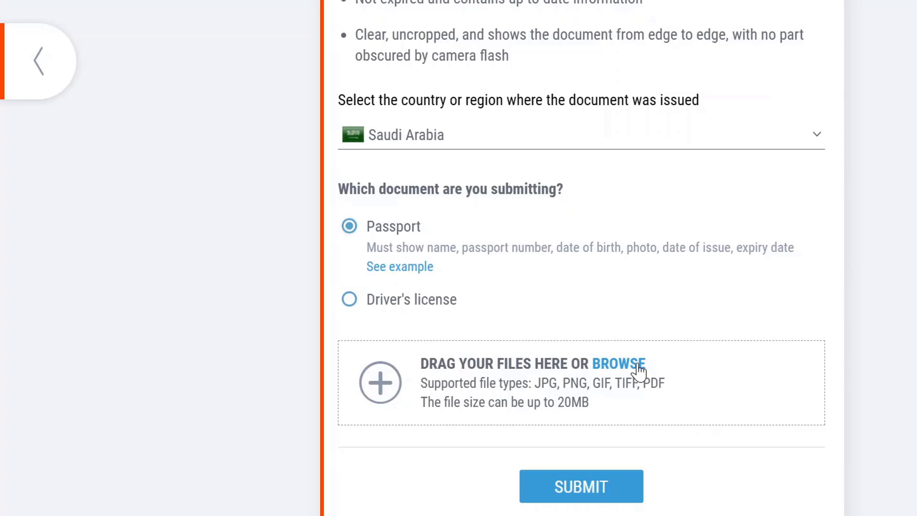
{"action": "left_click", "coordinate": [618, 363]}
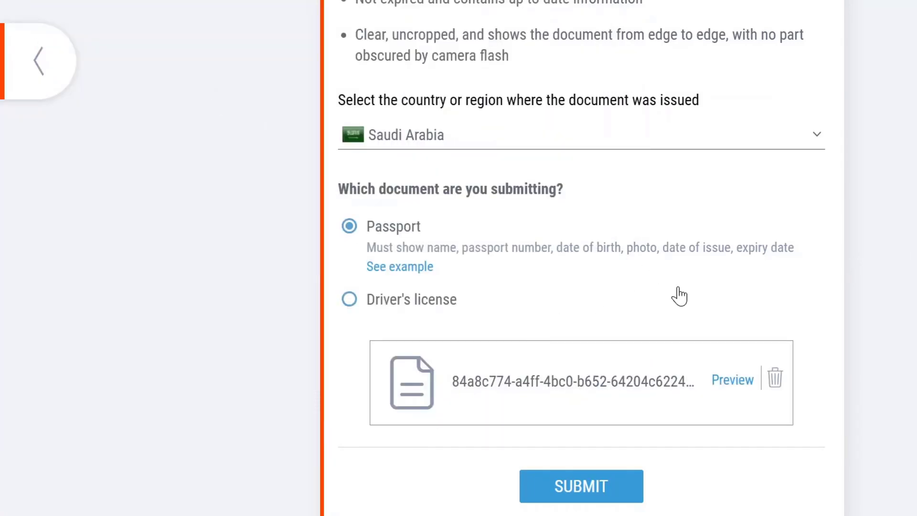
{"action": "left_click", "coordinate": [639, 489]}
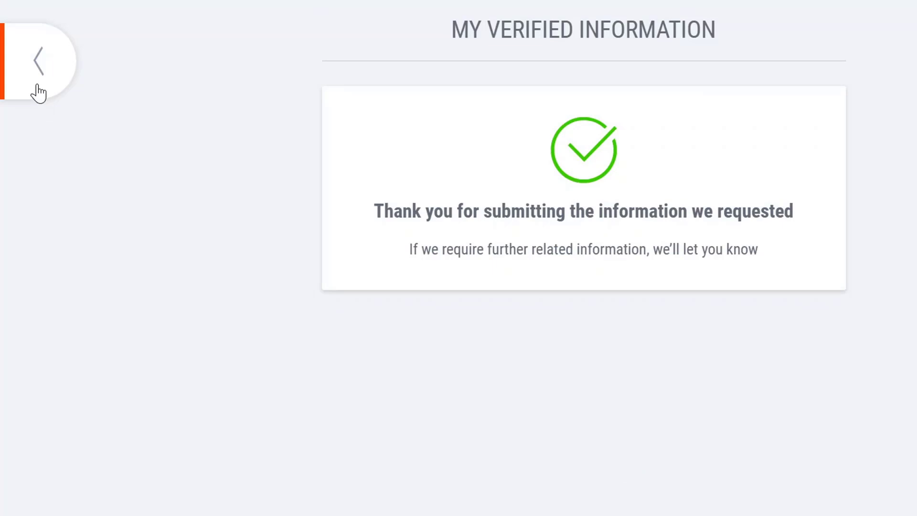
{"action": "left_click", "coordinate": [38, 93]}
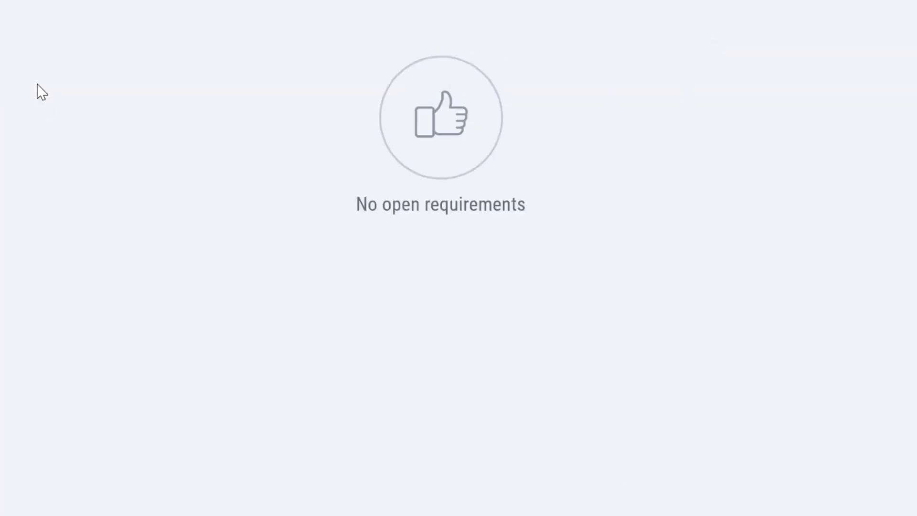
- Check the History and Required tabs to confirm both submissions are under review with nothing open
{"action": "left_click", "coordinate": [173, 144]}
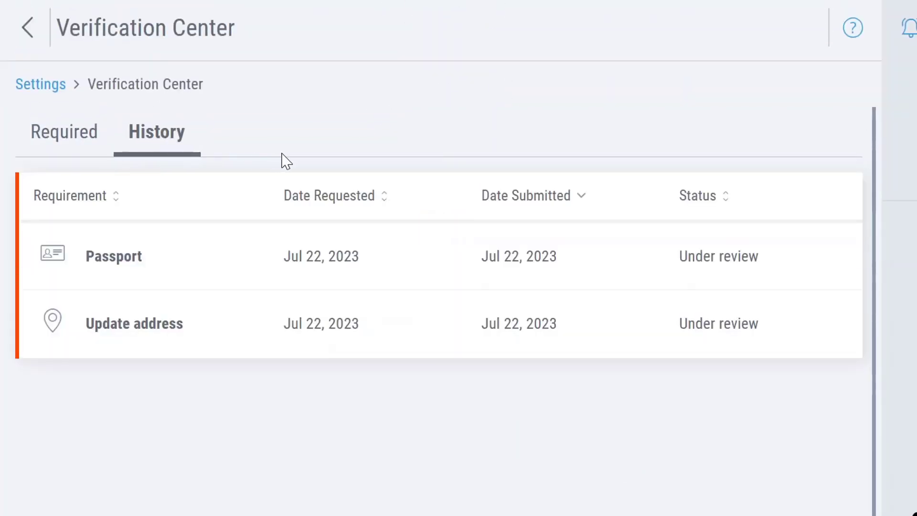
{"action": "left_click", "coordinate": [77, 144]}
{"action": "left_click", "coordinate": [170, 136]}
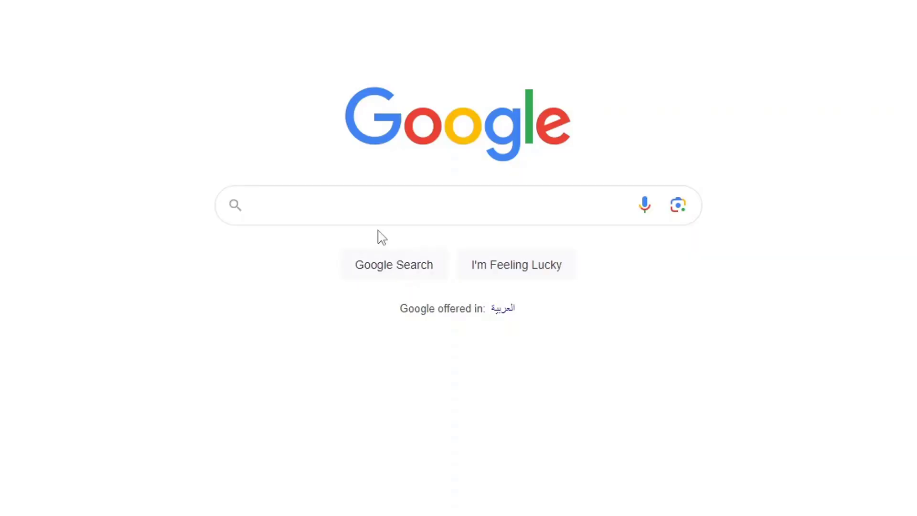
- Search Google for 'payoneer live chat' and open Payoneer's Live Chat support page
{"action": "left_click", "coordinate": [360, 201]}
{"action": "type", "text": "payoneer live chat"}
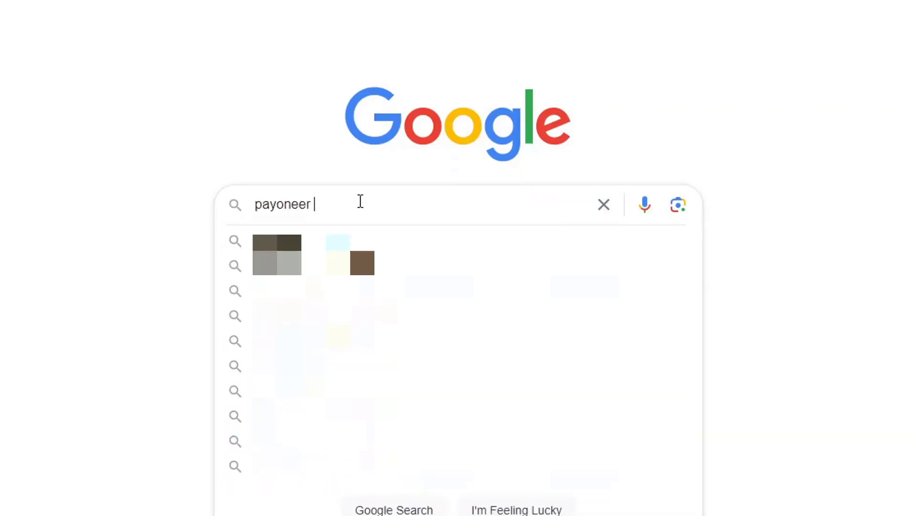
{"action": "key", "text": "Return"}
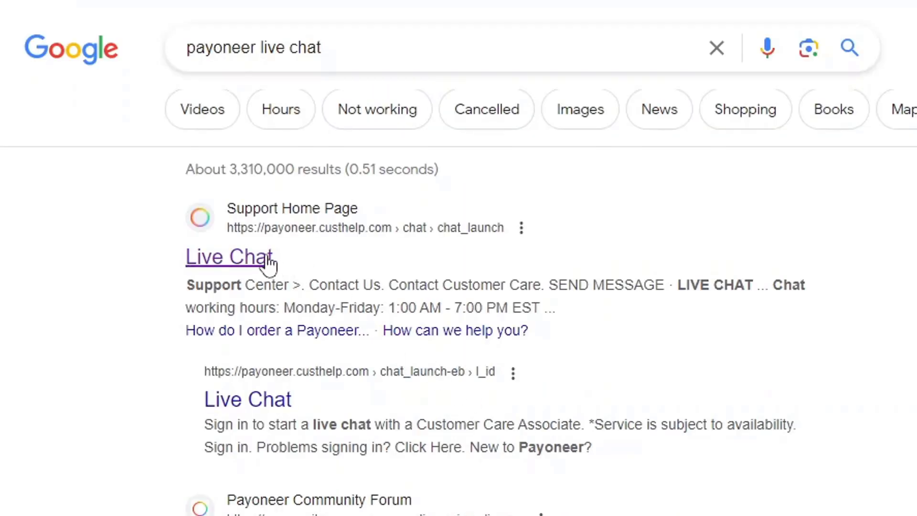
{"action": "left_click", "coordinate": [269, 263]}
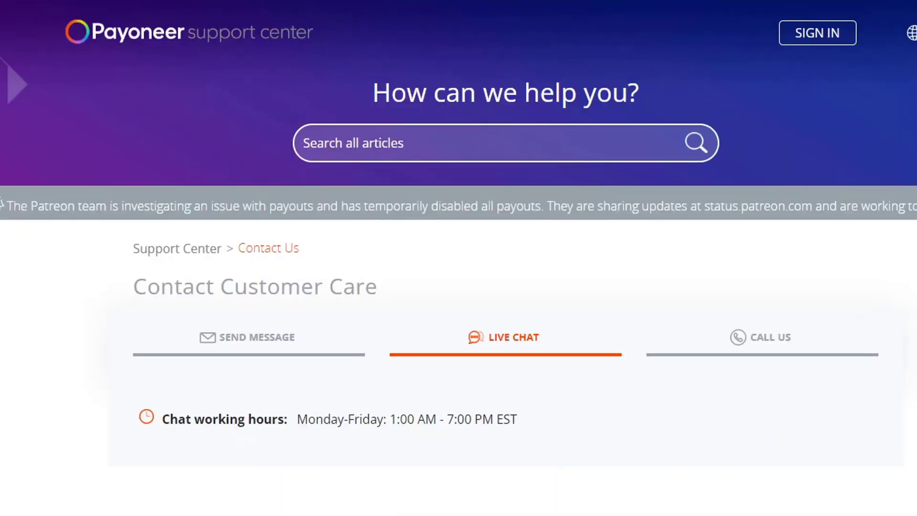
{"action": "scroll", "coordinate": [884, 297], "scroll_direction": "down", "scroll_amount": 3}
{"action": "scroll", "coordinate": [883, 297], "scroll_direction": "up", "scroll_amount": 1}
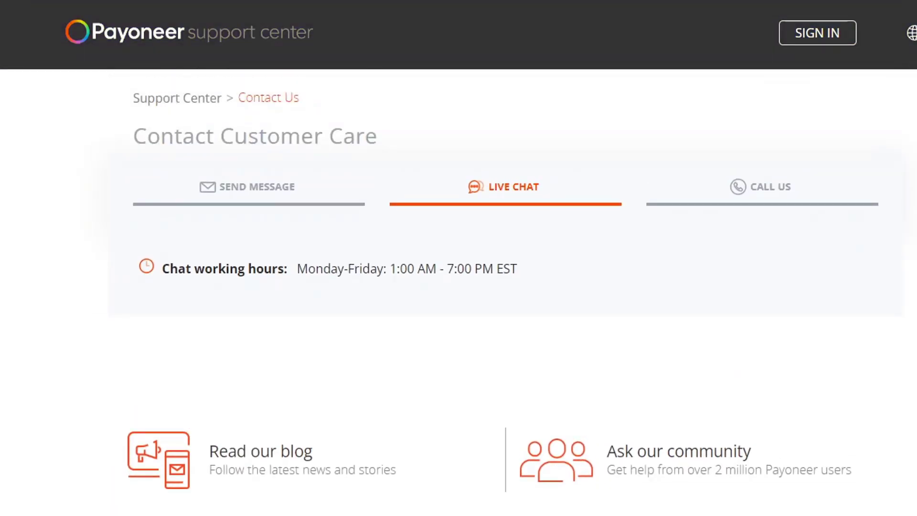
{"action": "left_click_drag", "start_coordinate": [301, 270], "coordinate": [527, 270]}
{"action": "left_click", "coordinate": [419, 341]}
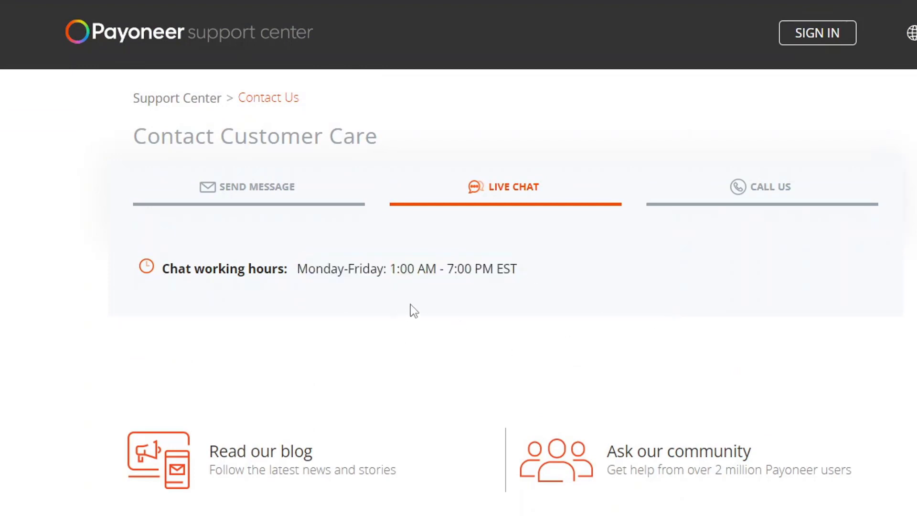